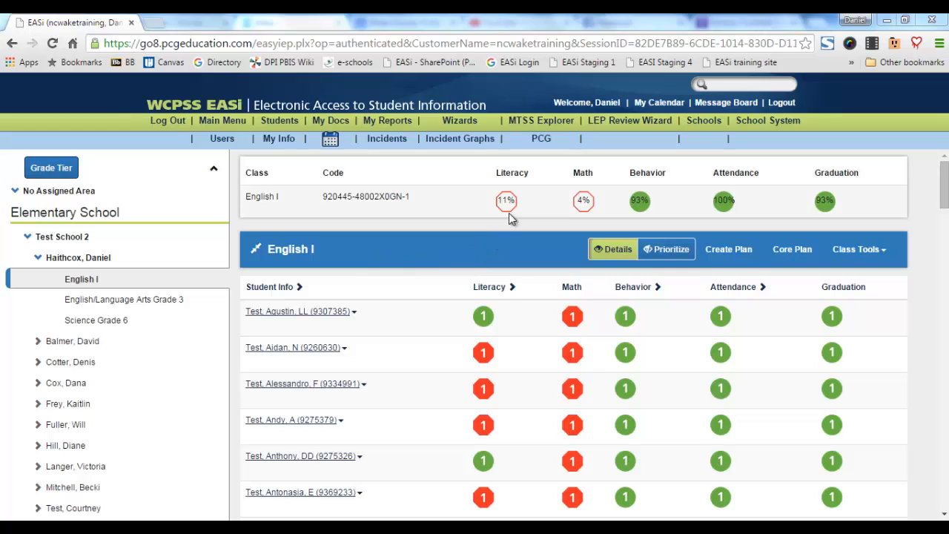
# - Expand the Literacy details of the English I class and sort the students by EOG 8th Grade level in ascending order
pyautogui.moveTo(509, 208)
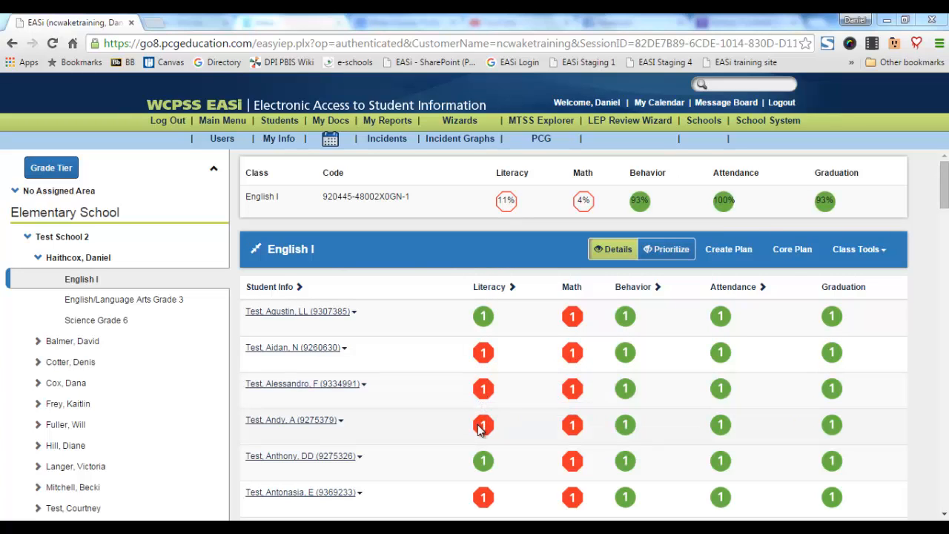
pyautogui.moveTo(480, 430)
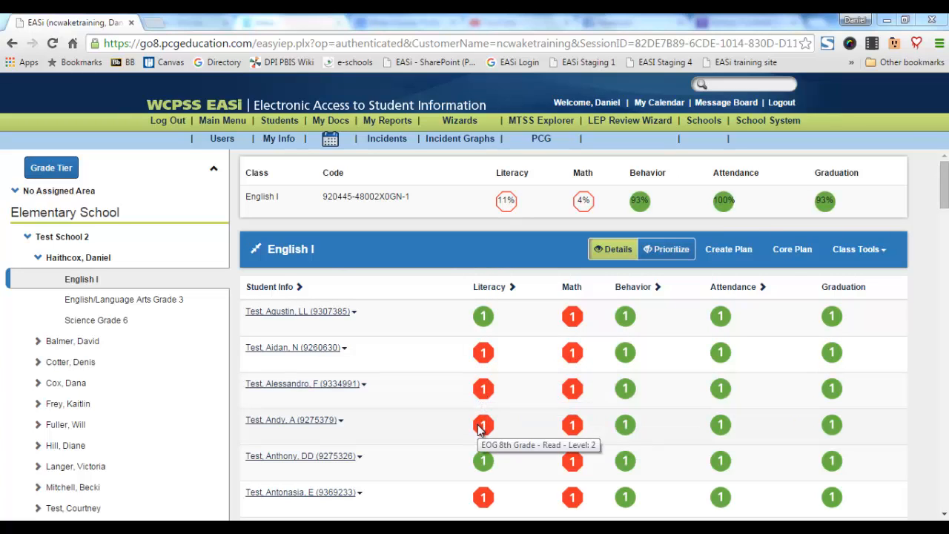
pyautogui.click(512, 289)
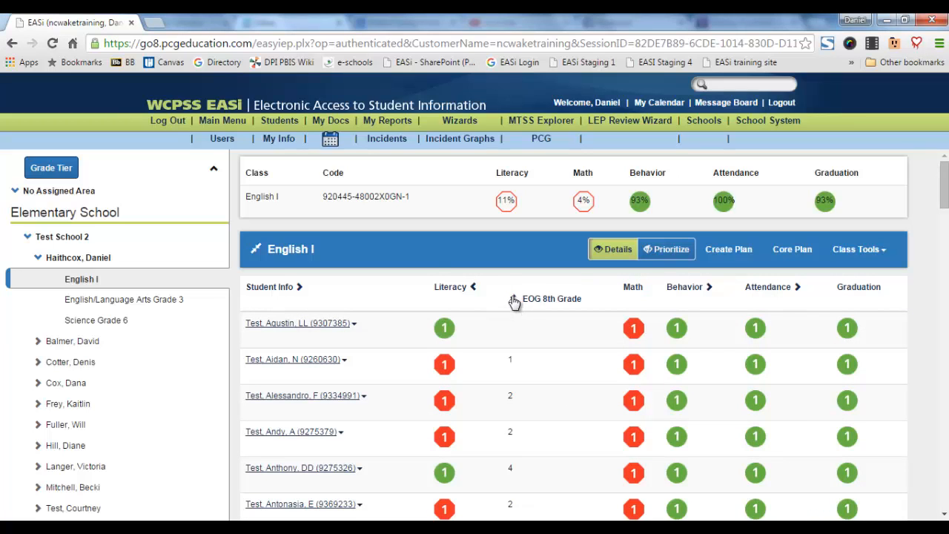
pyautogui.click(512, 299)
pyautogui.click(474, 287)
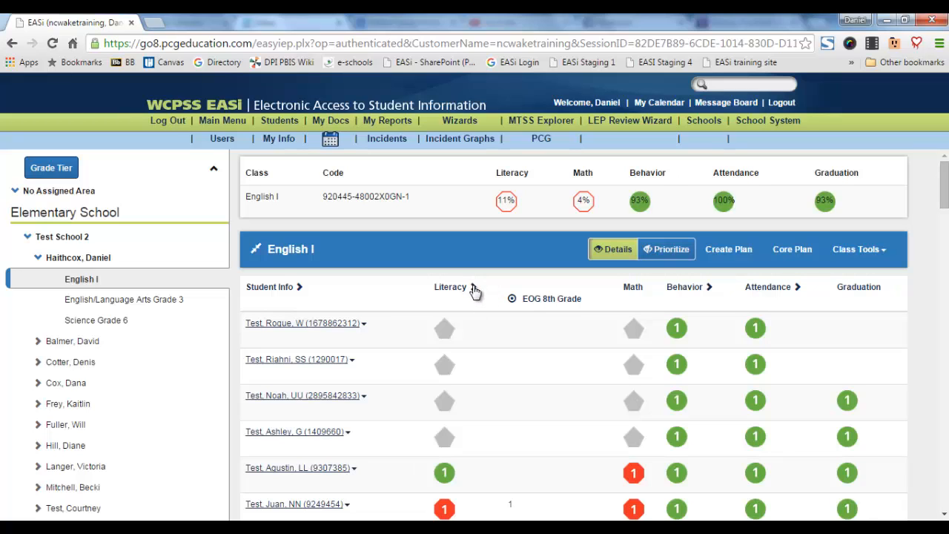
# - Select the first four students in the English I list with an EOG 8th Grade level of 1, checking their math and behavior indicators
pyautogui.scroll(-1, 472, 293)
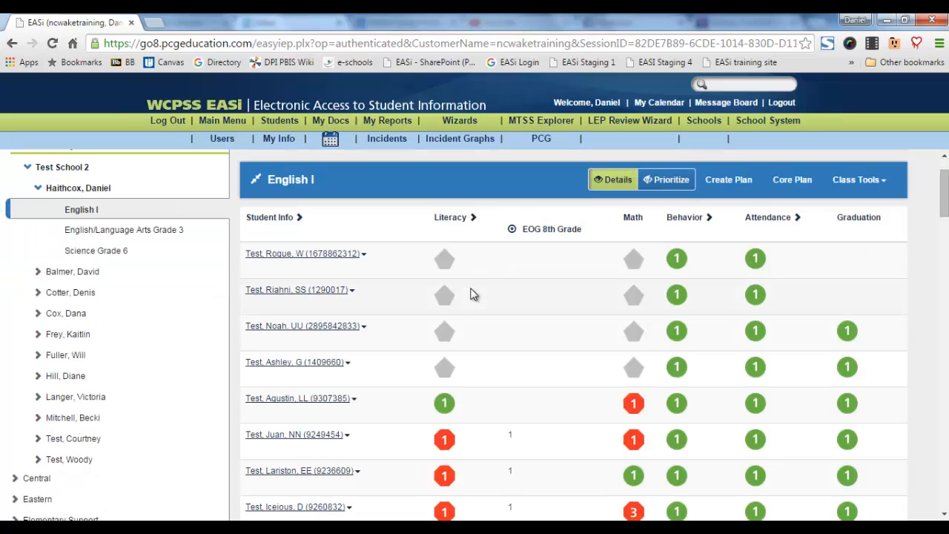
pyautogui.scroll(-1, 472, 295)
pyautogui.scroll(-1, 472, 295)
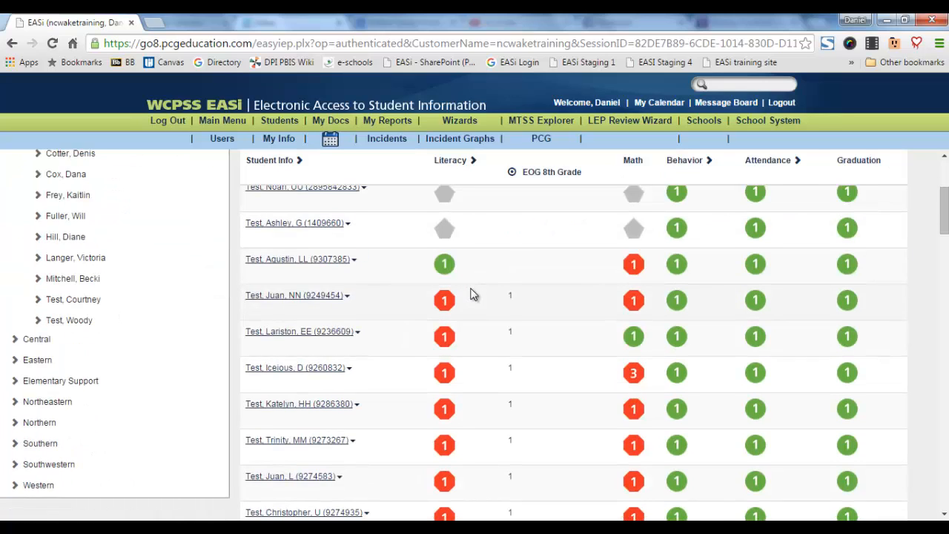
pyautogui.scroll(-1, 472, 294)
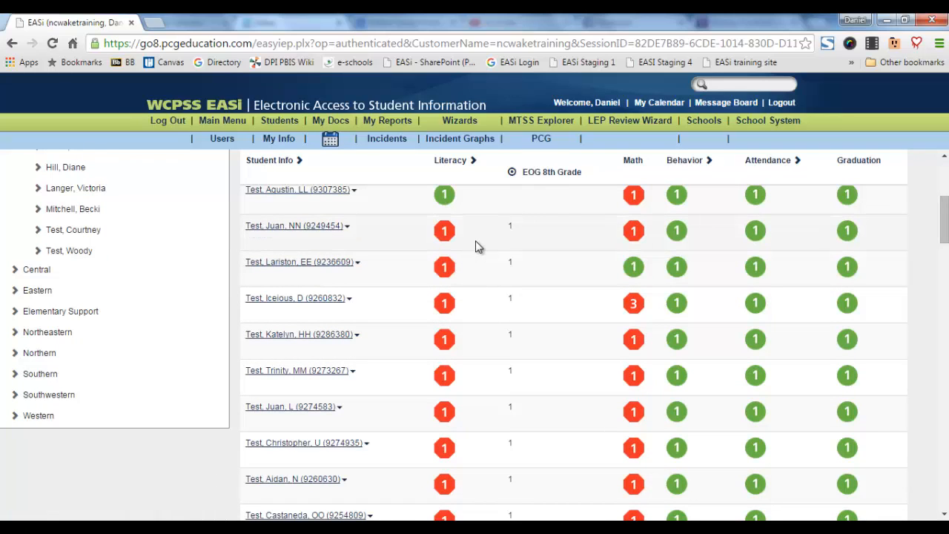
pyautogui.click(475, 240)
pyautogui.click(486, 274)
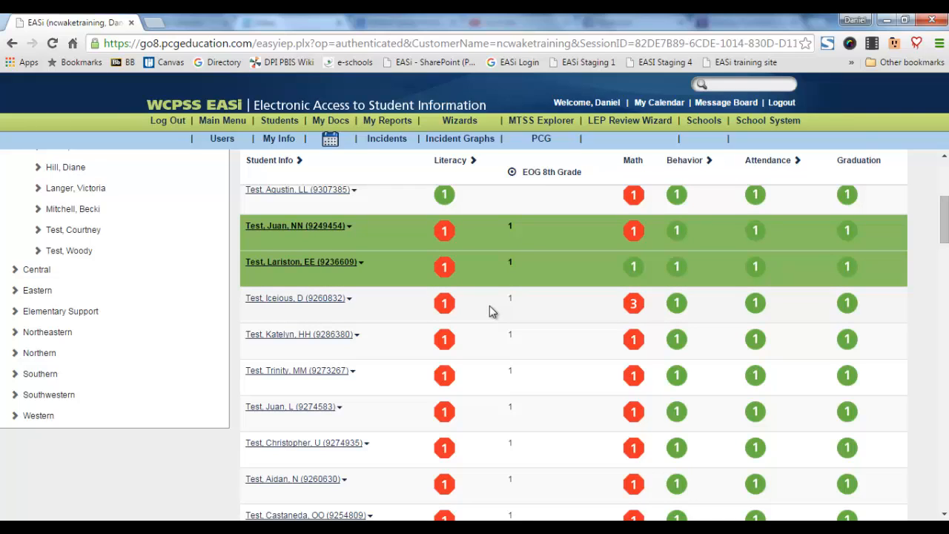
pyautogui.click(490, 305)
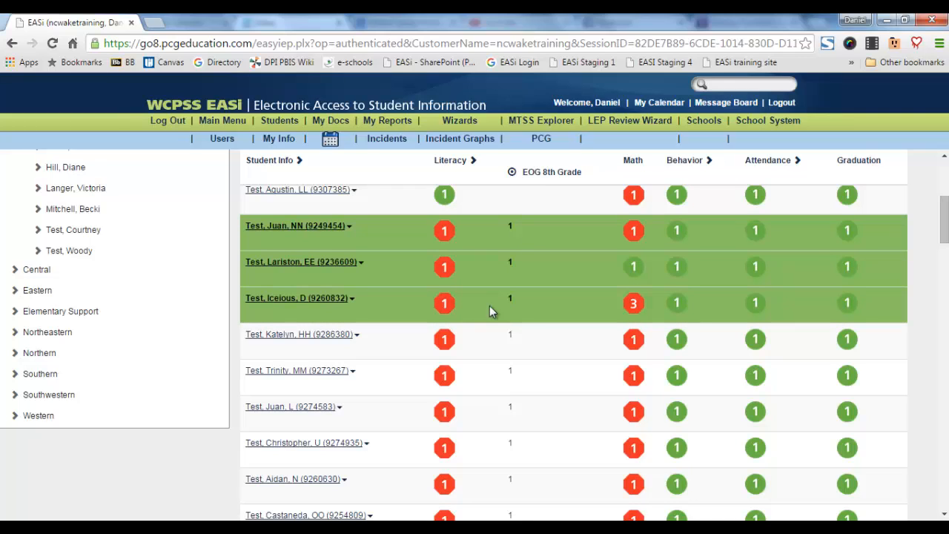
pyautogui.moveTo(633, 307)
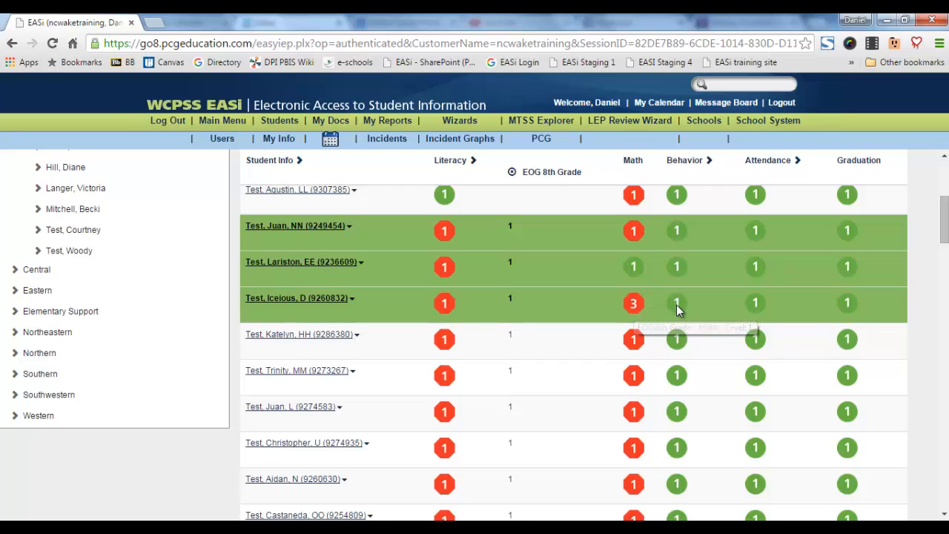
pyautogui.moveTo(676, 304)
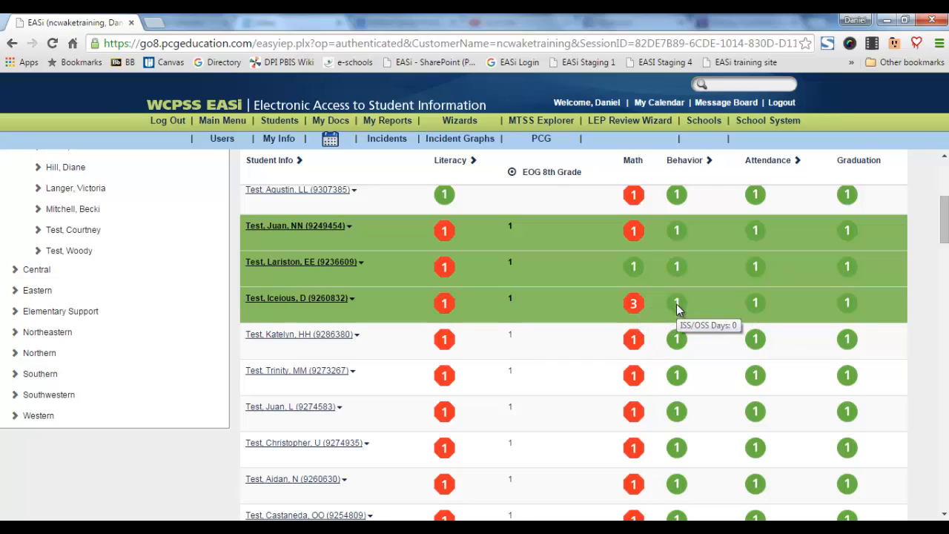
pyautogui.click(500, 343)
# - Try adding the student with the Behavior indicator 3 to the selection
pyautogui.scroll(-2, 500, 343)
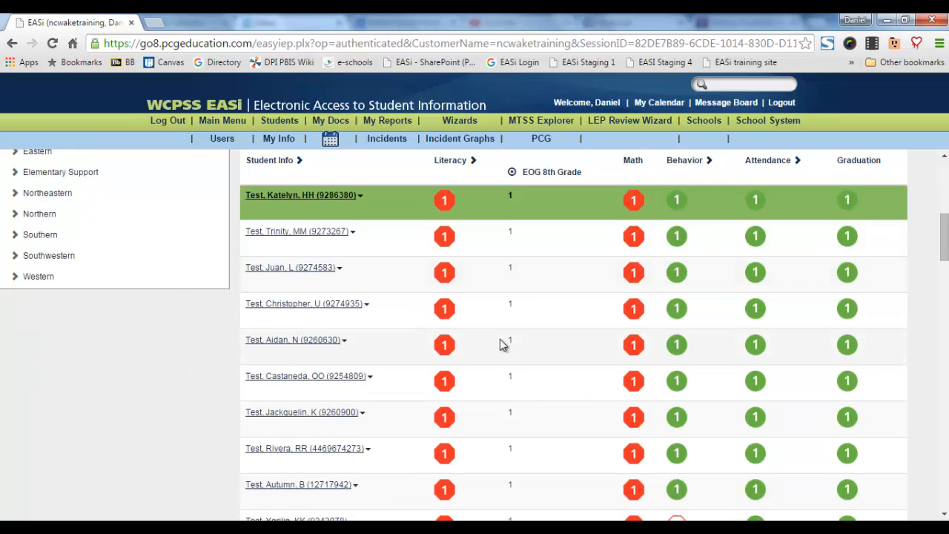
pyautogui.scroll(-3, 500, 343)
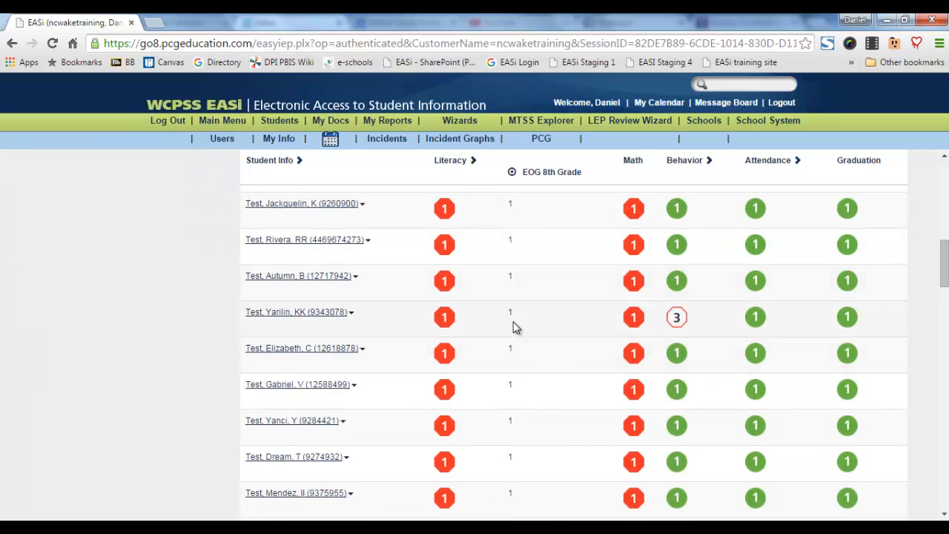
pyautogui.click(515, 324)
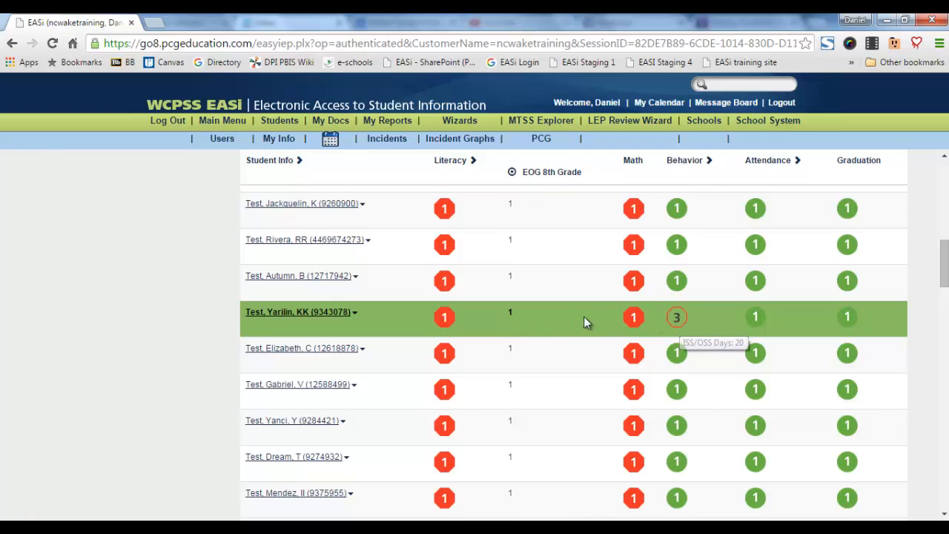
# - Prioritize the four selected students so they are listed first in the English I class
pyautogui.scroll(5, 541, 326)
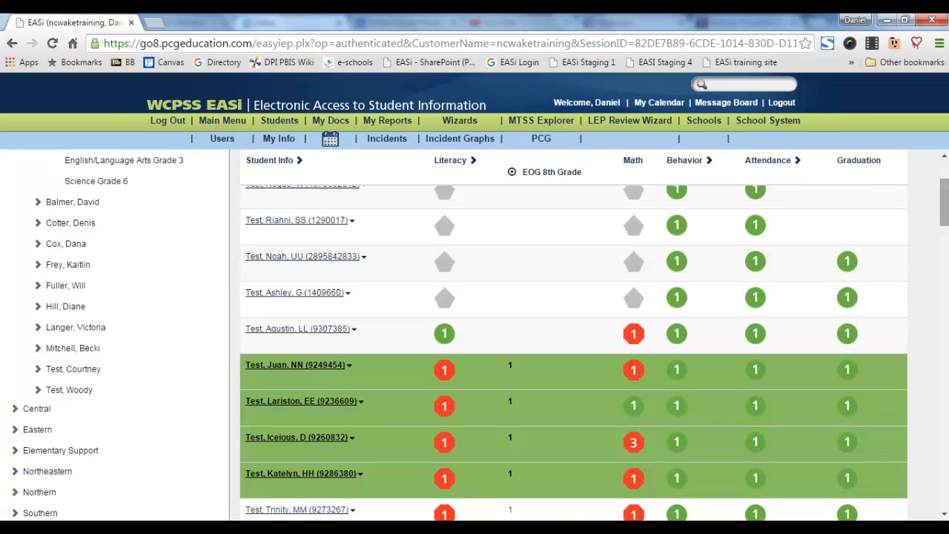
pyautogui.moveTo(946, 190); pyautogui.dragTo(946, 169)
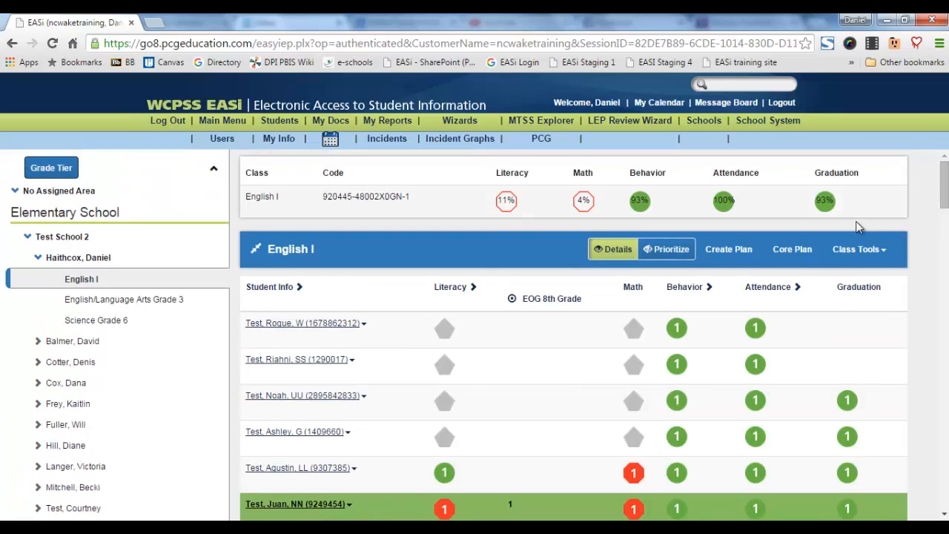
pyautogui.click(670, 252)
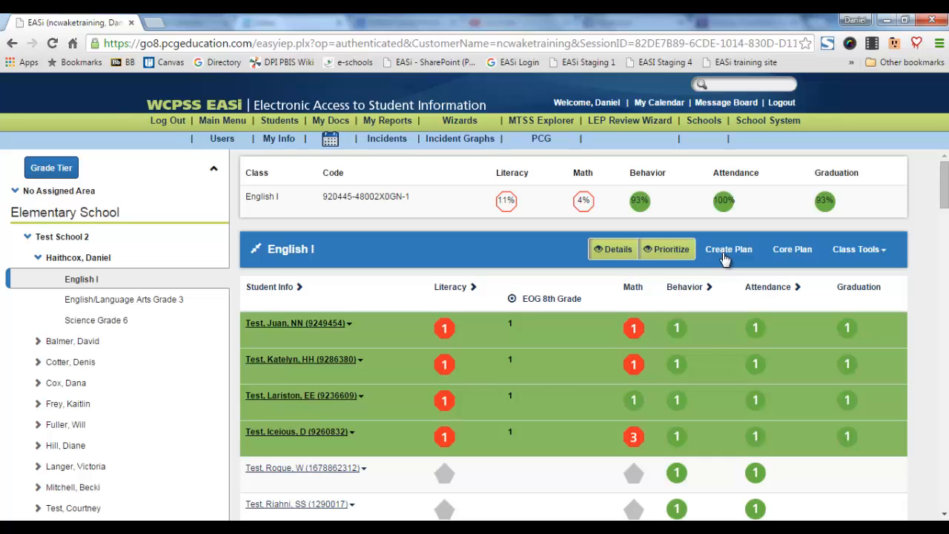
# - Start a Tier 2 plan for the selected students with Literacy as the General Area of Need
pyautogui.click(726, 252)
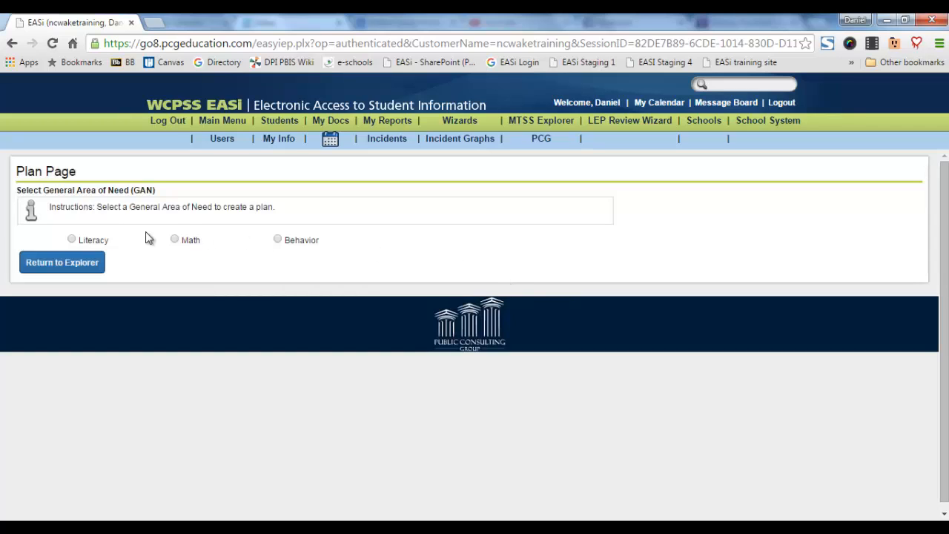
pyautogui.click(71, 240)
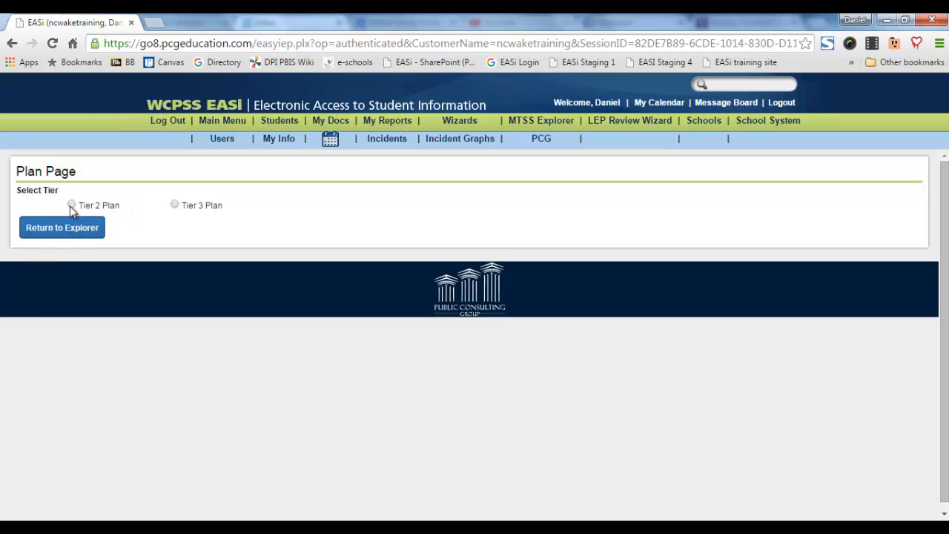
pyautogui.click(72, 206)
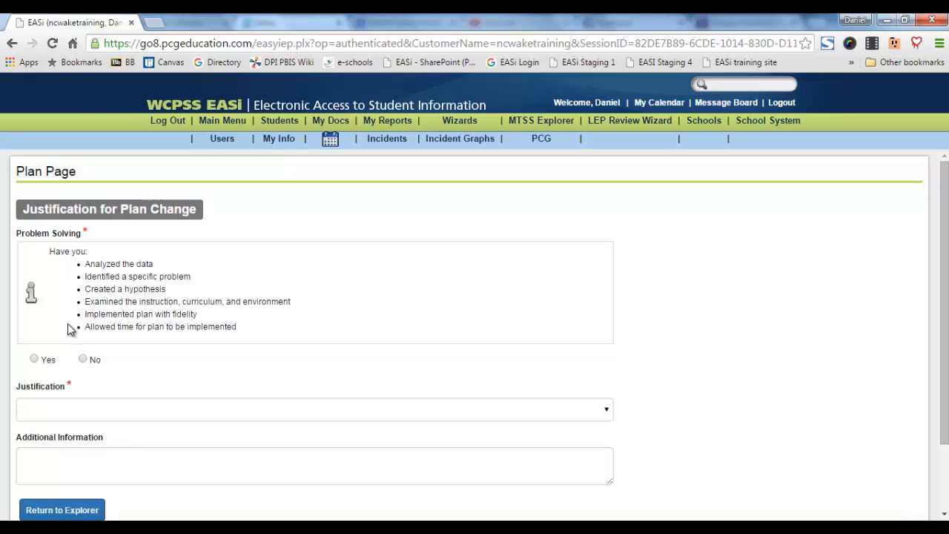
# - Answer Yes for problem solving and save the justification "Student requires strategic support in identified Area of Need based on evidence or assessment."
pyautogui.click(34, 360)
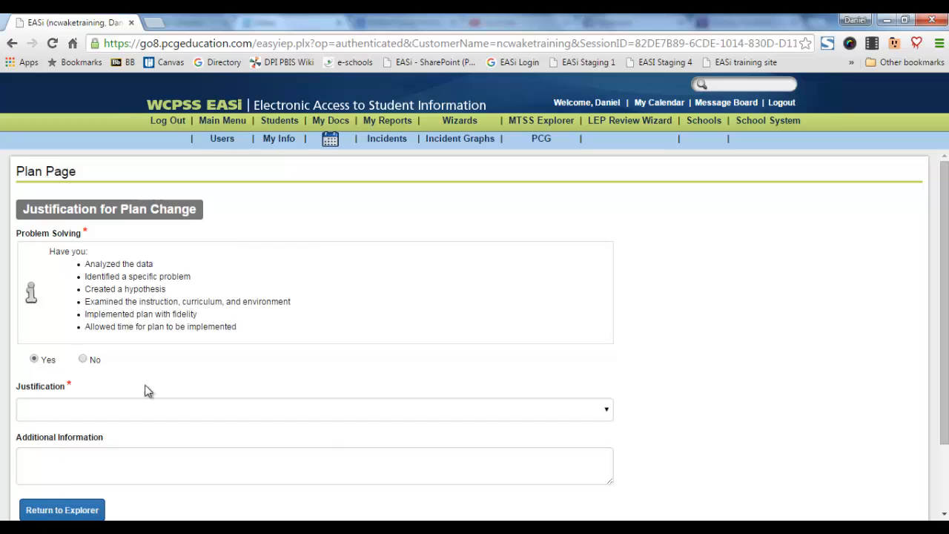
pyautogui.click(607, 415)
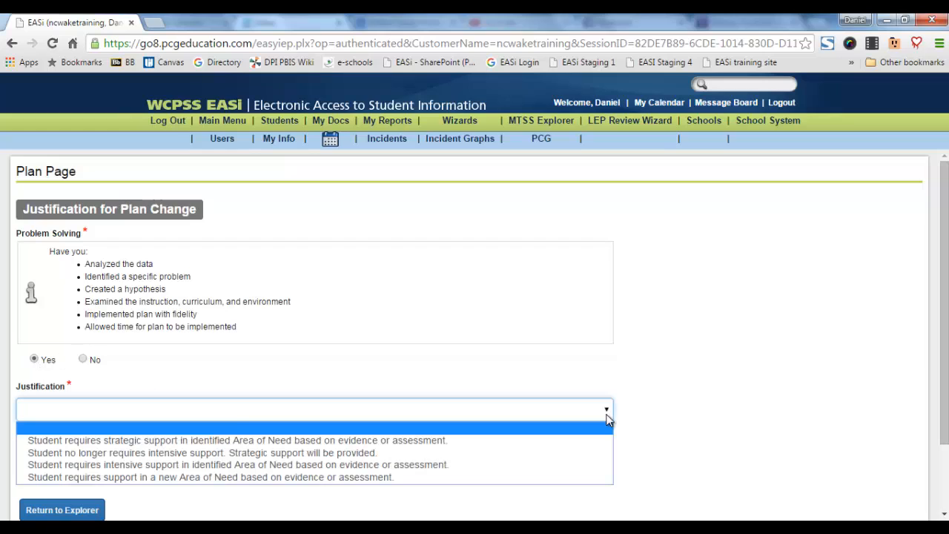
pyautogui.click(448, 441)
pyautogui.scroll(-1, 444, 441)
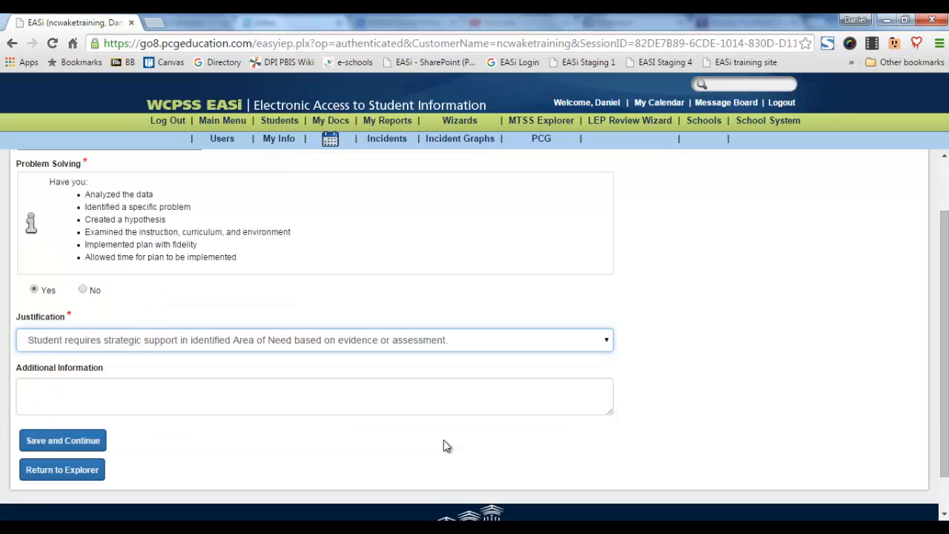
pyautogui.click(83, 442)
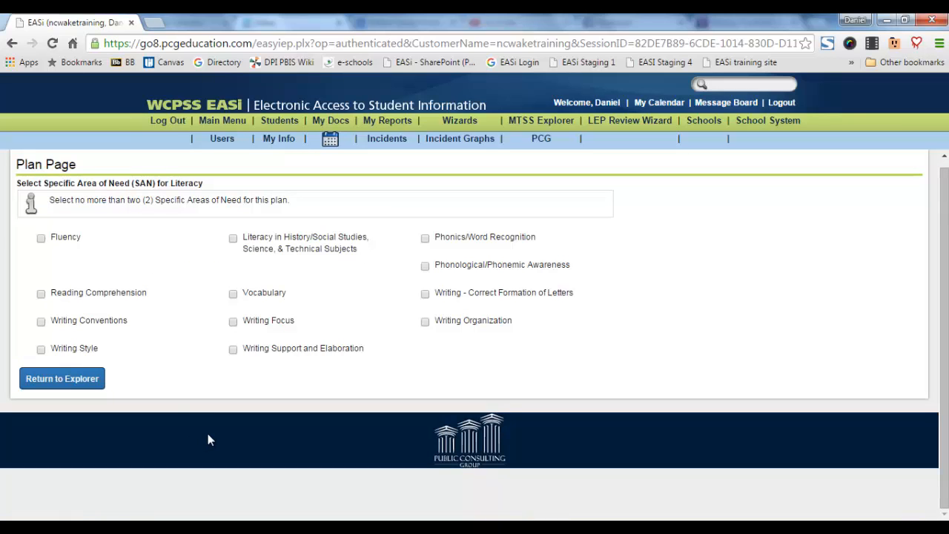
# - Save Reading Comprehension as the Specific Area of Need and enter "Smart Lunch group MWF" as the plan's additional details
pyautogui.click(42, 297)
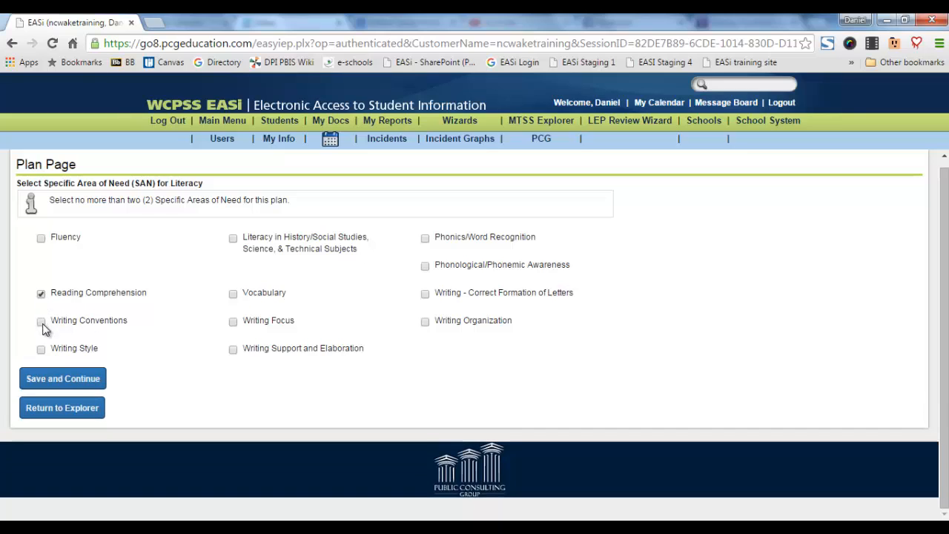
pyautogui.click(59, 379)
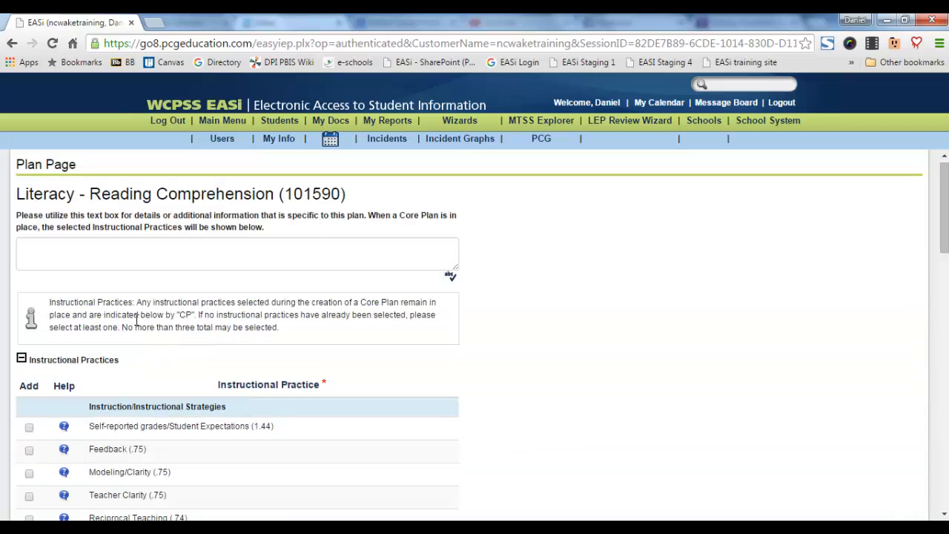
pyautogui.click(132, 252)
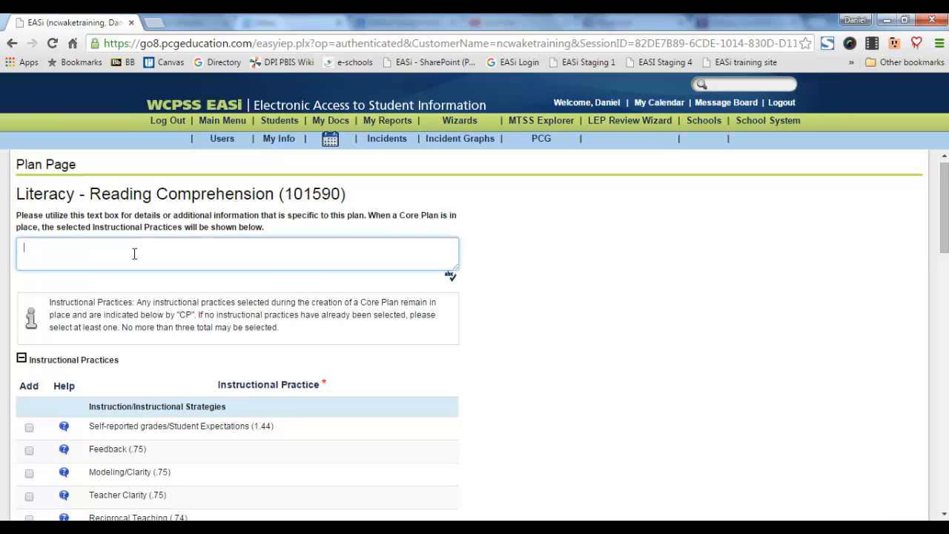
pyautogui.write('Smart Lunch group MWF')
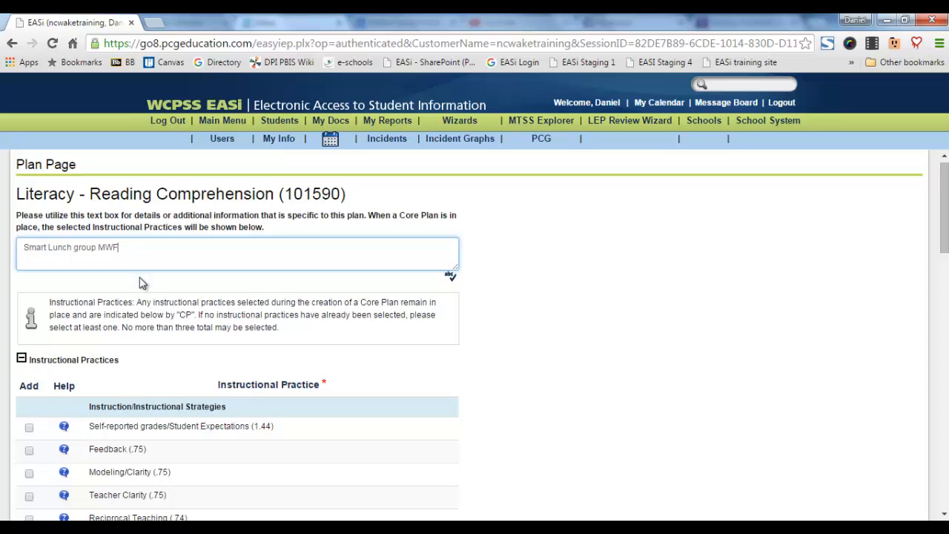
# - Review the available instructional practices for the Reading Comprehension plan, including those carried over from the Core Plan
pyautogui.scroll(-2, 143, 282)
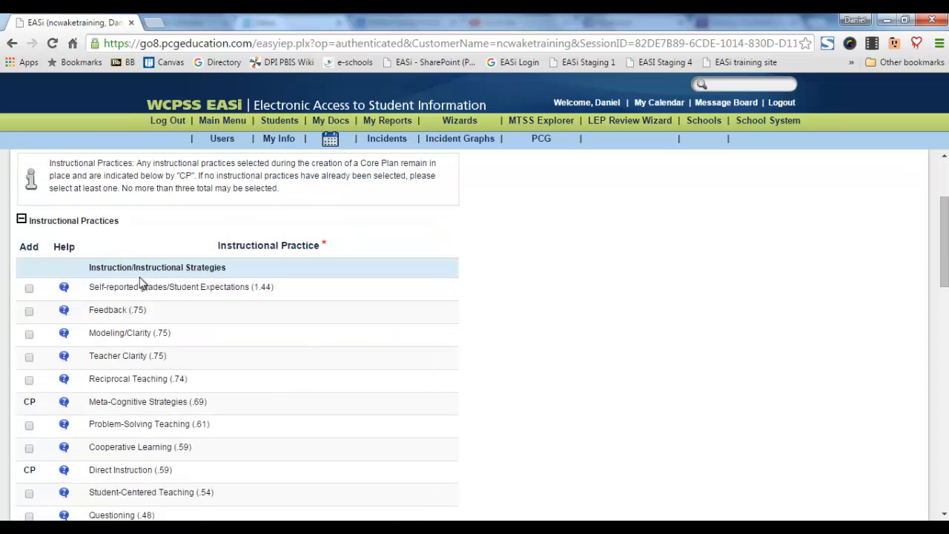
pyautogui.click(22, 220)
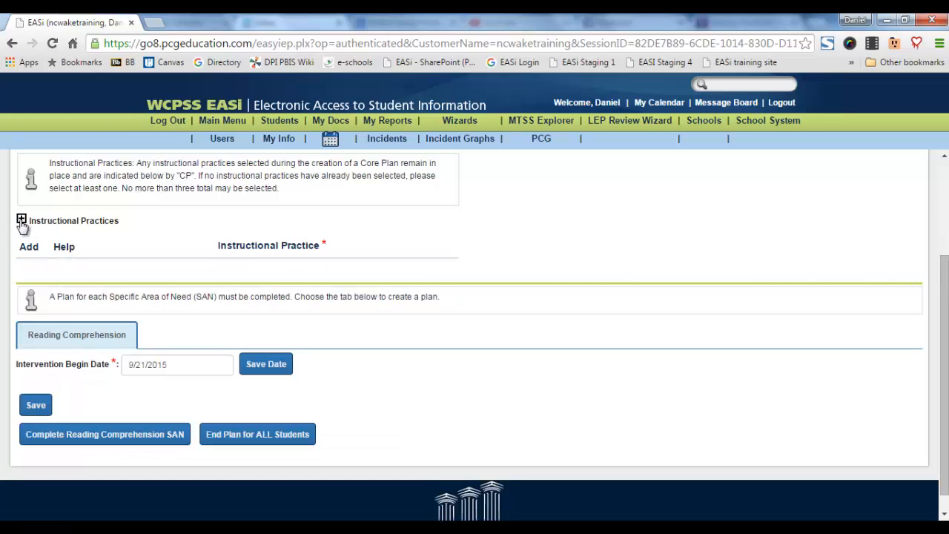
pyautogui.click(21, 220)
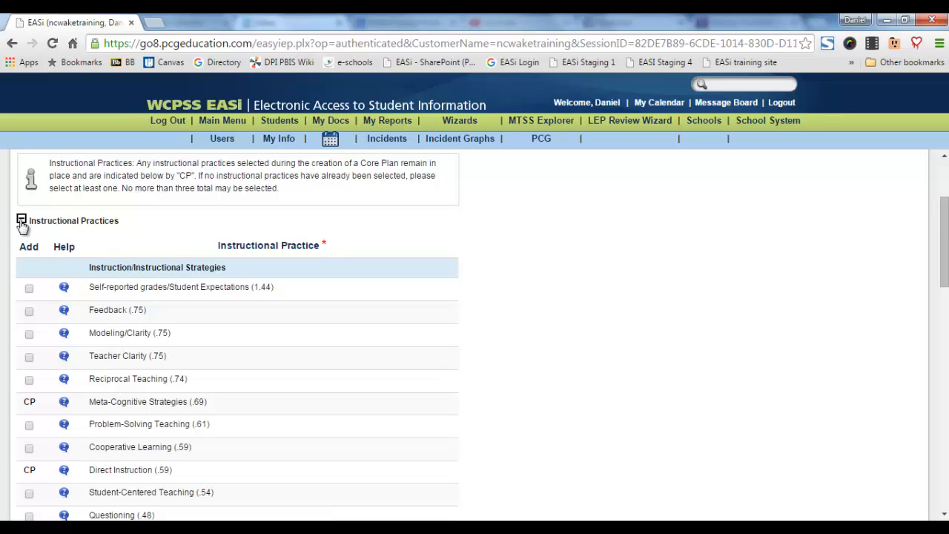
pyautogui.scroll(-1, 57, 305)
pyautogui.scroll(-4, 55, 307)
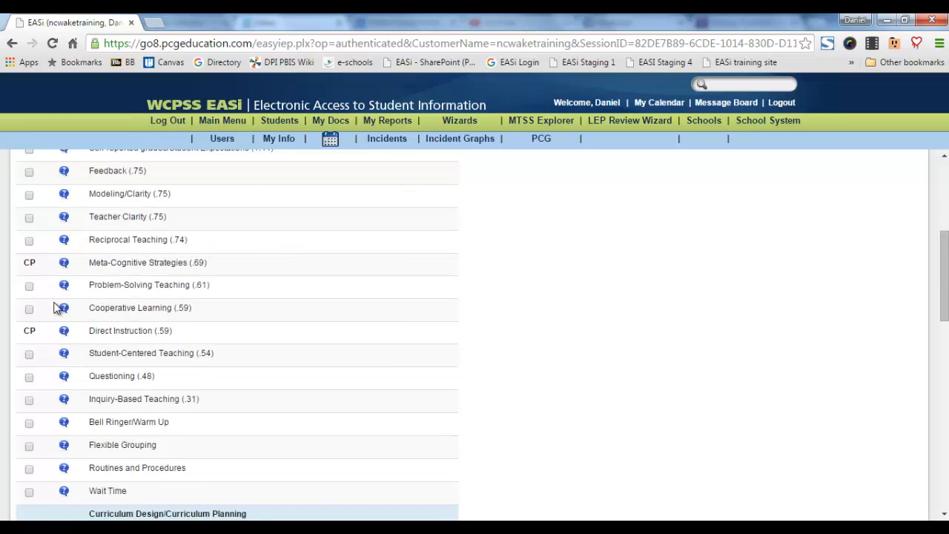
pyautogui.scroll(-6, 55, 308)
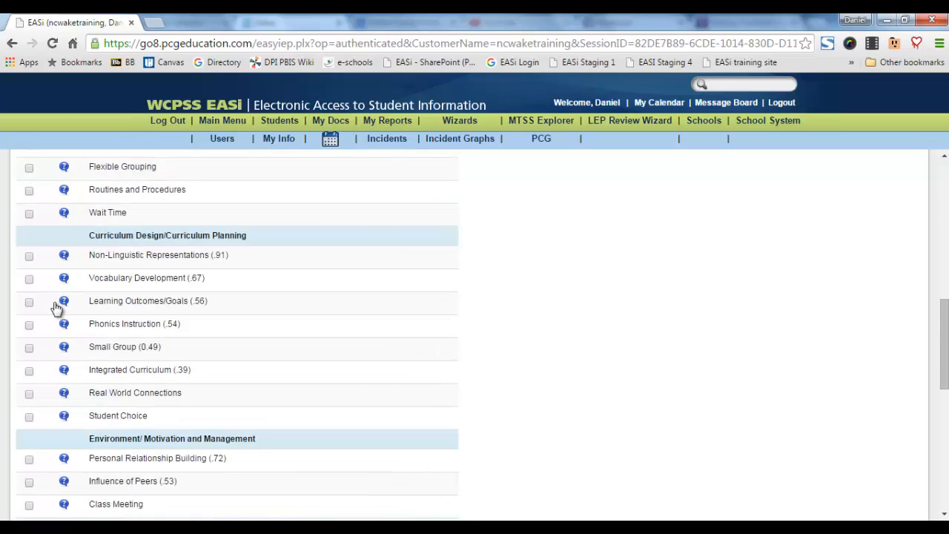
pyautogui.scroll(-2, 56, 306)
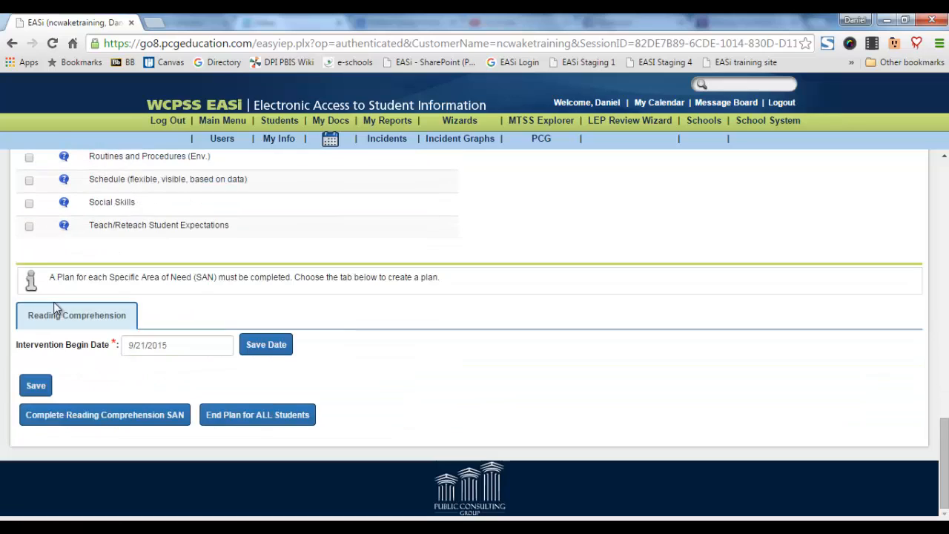
# - Set the Reading Comprehension intervention begin date to 09/22/2015 and save it
pyautogui.click(176, 350)
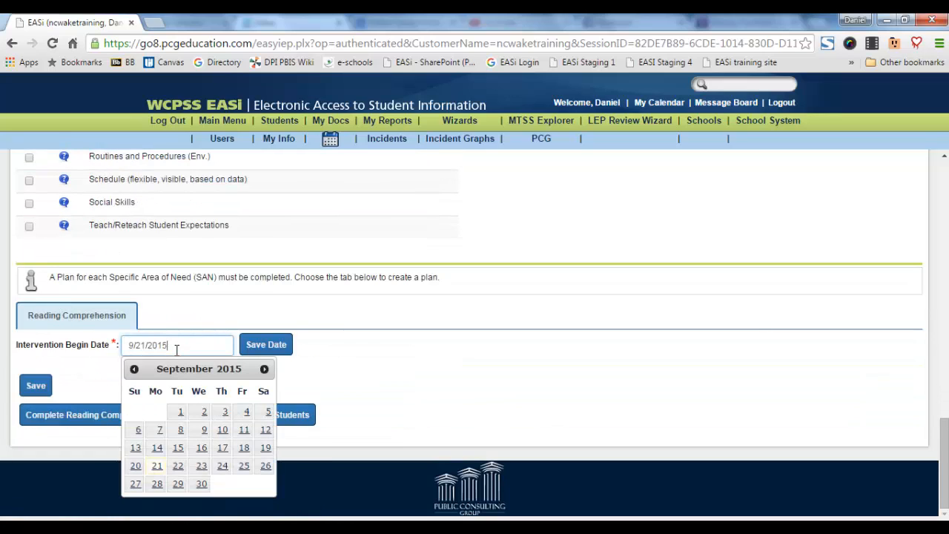
pyautogui.click(177, 467)
pyautogui.click(263, 345)
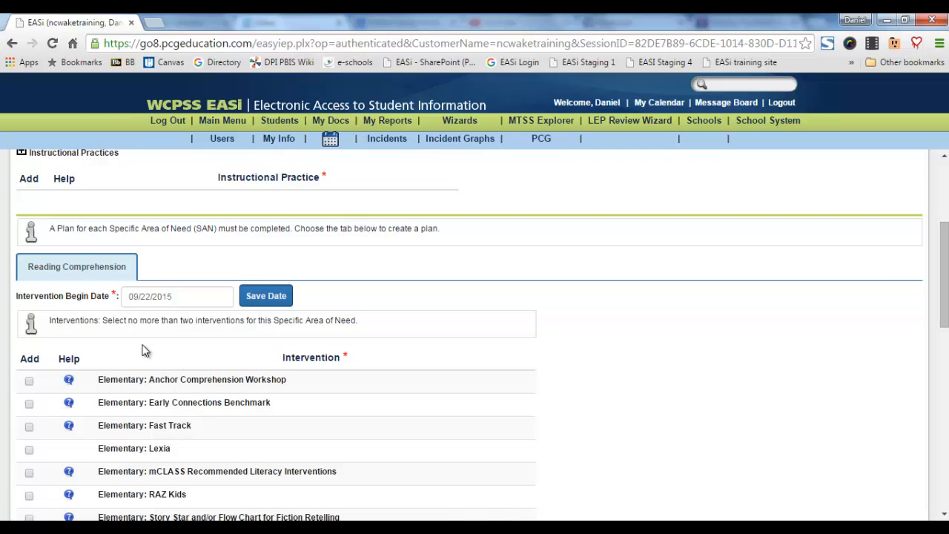
# - Add the '50 Instructional Routines to Develop Content Literacy' intervention: Directed Reading and Thinking Activity, 3 times per week, 30 minutes, Regular Education Teacher, group size 4
pyautogui.scroll(-6, 145, 351)
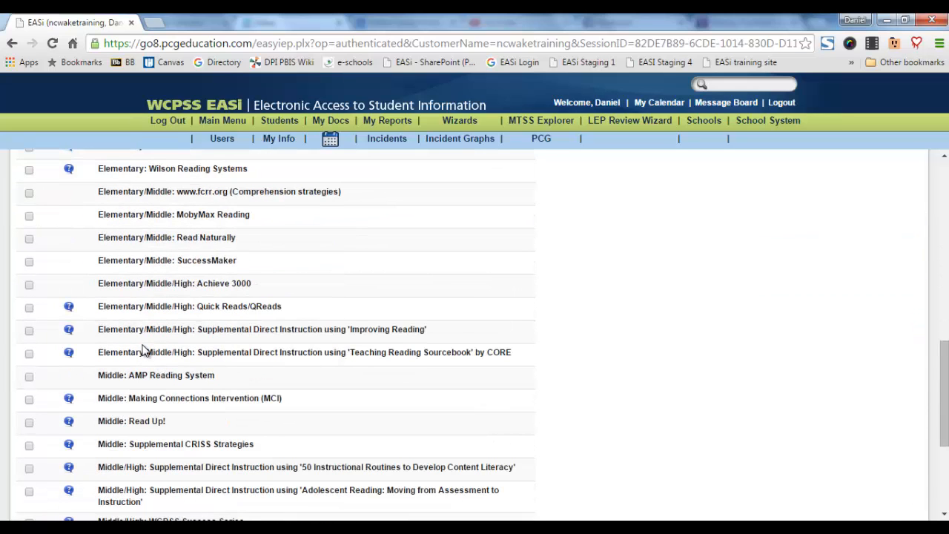
pyautogui.scroll(-2, 144, 351)
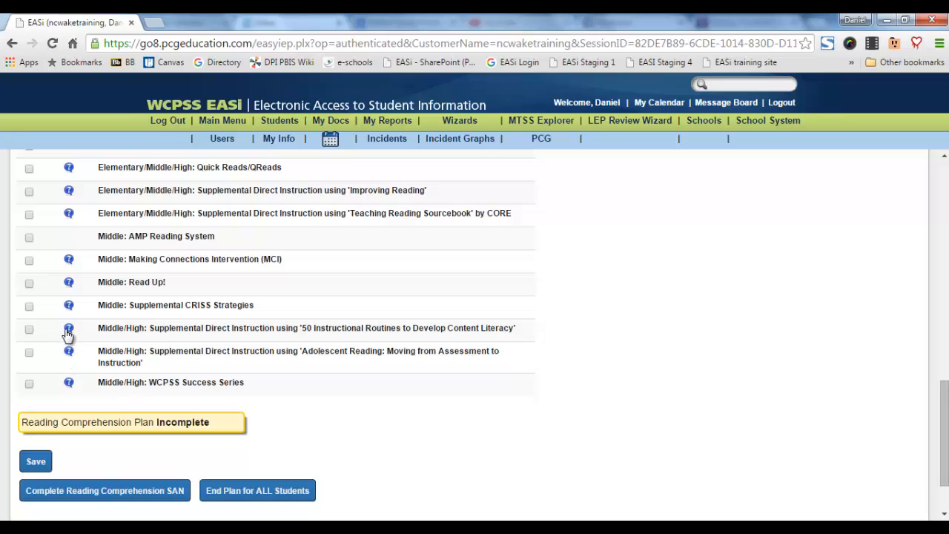
pyautogui.moveTo(67, 335)
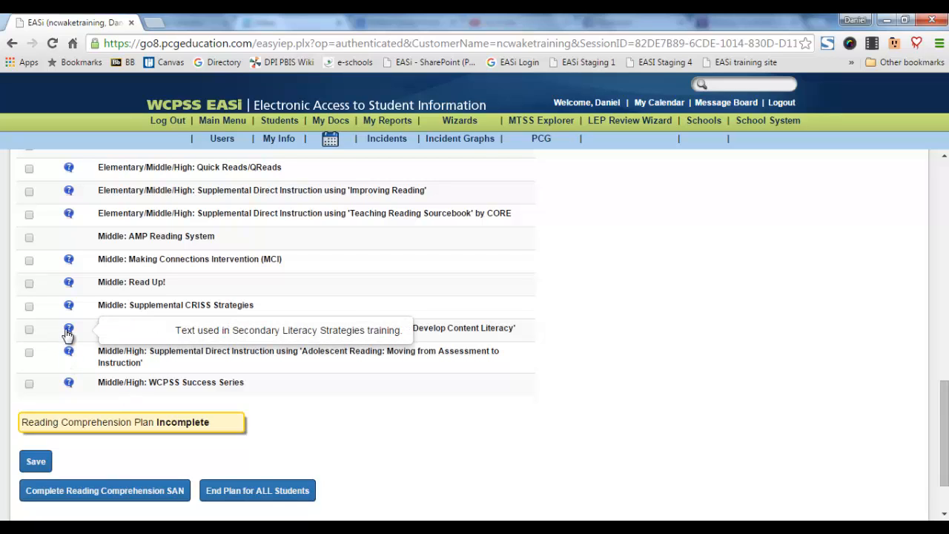
pyautogui.click(29, 332)
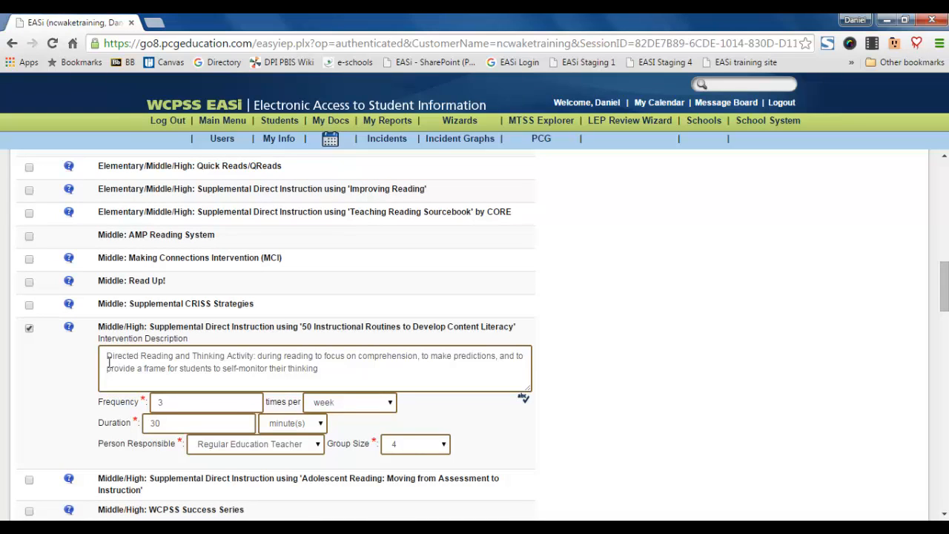
pyautogui.click(107, 360)
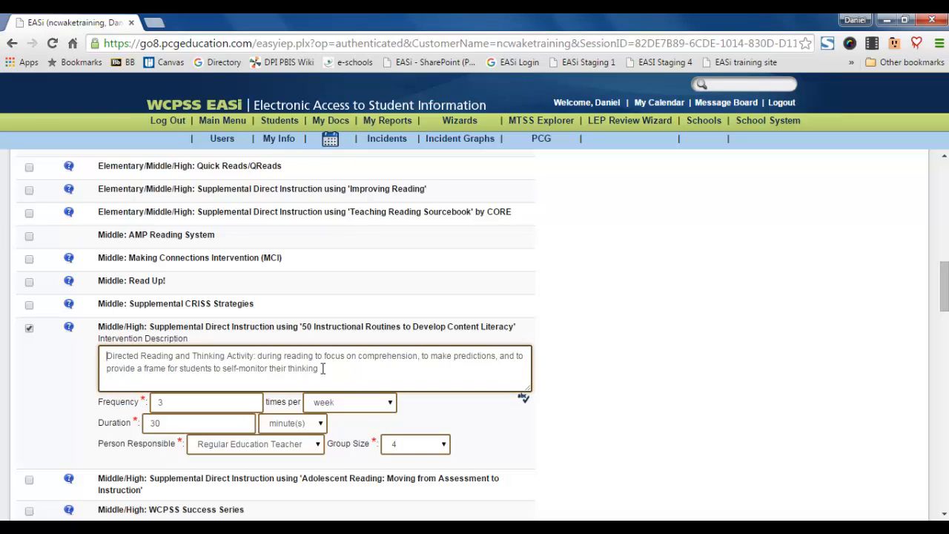
# - Set the target date to 10/30/2015 for all students under Common Formative Assessments, Percent Correct (Literacy), and save the changes
pyautogui.scroll(-2, 624, 431)
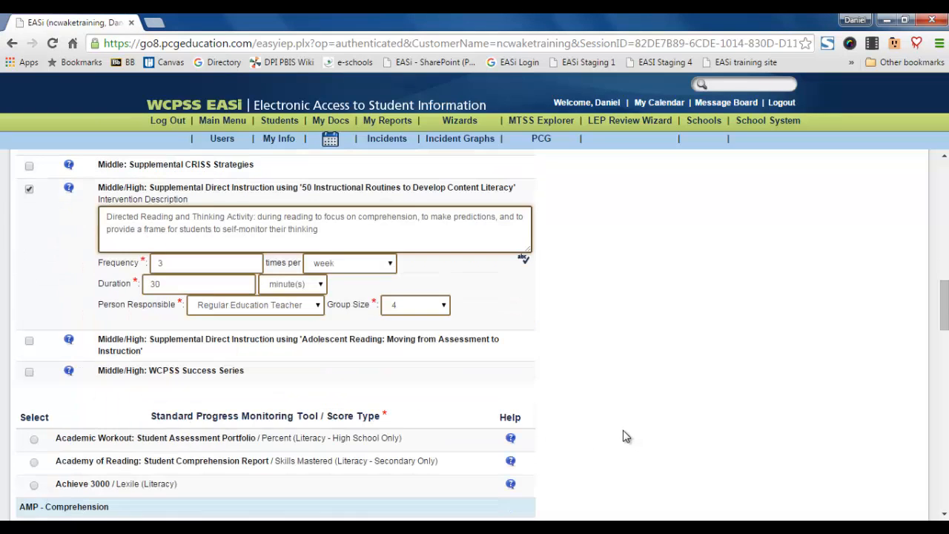
pyautogui.scroll(-2, 622, 436)
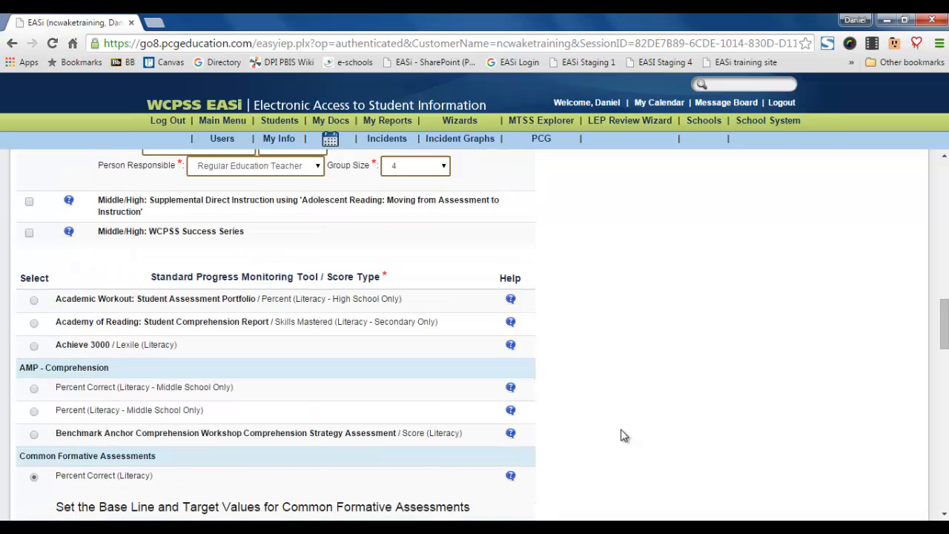
pyautogui.scroll(-4, 623, 436)
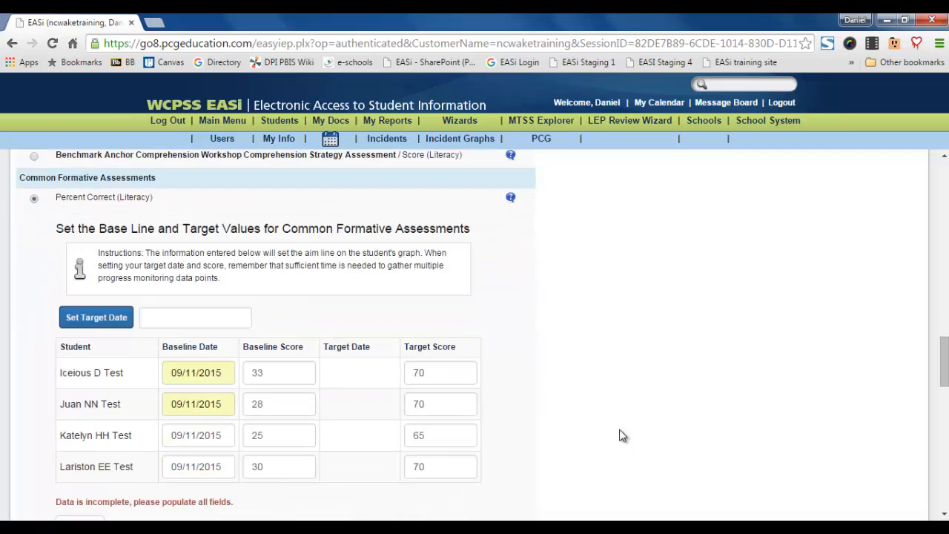
pyautogui.scroll(-1, 621, 436)
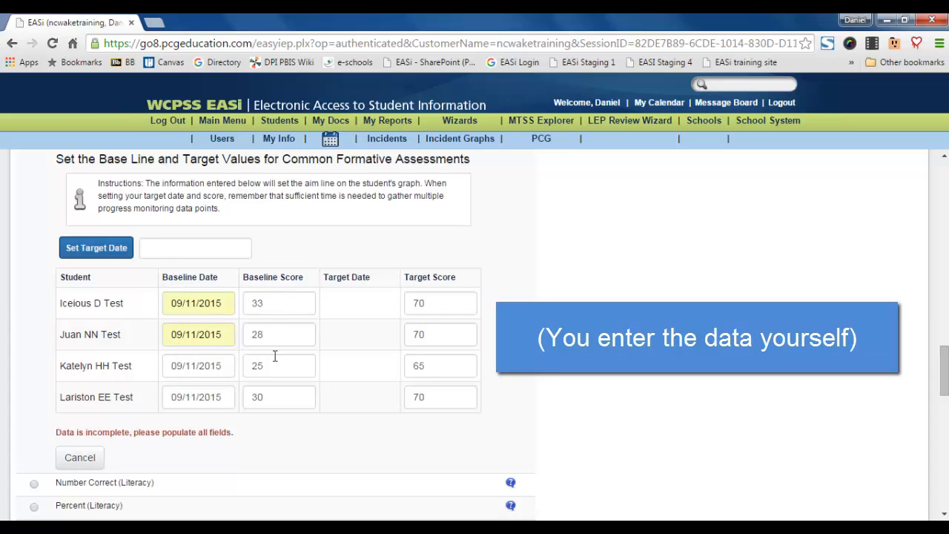
pyautogui.click(195, 250)
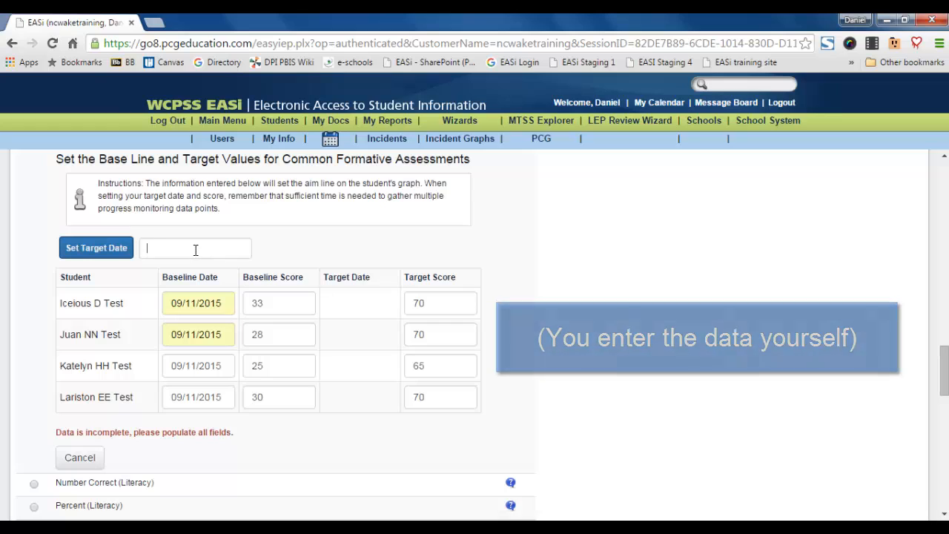
pyautogui.click(195, 249)
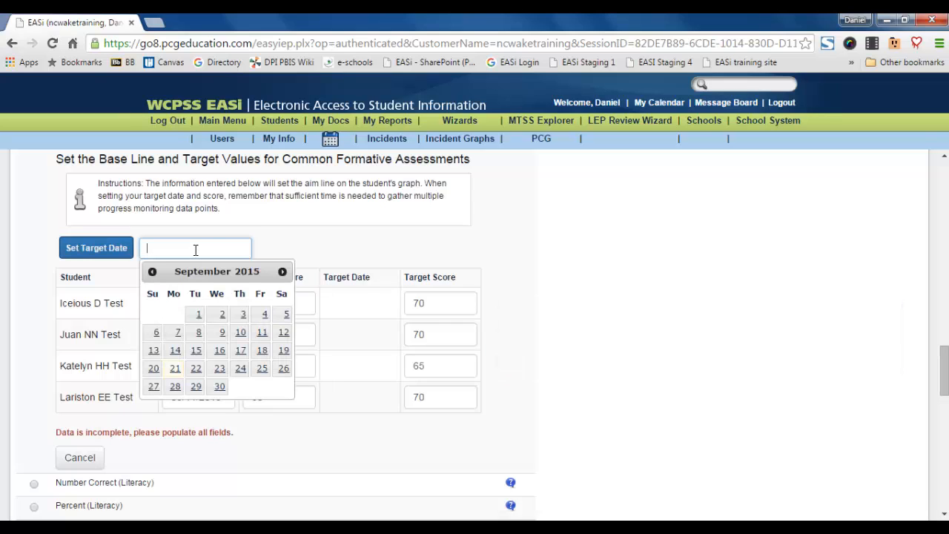
pyautogui.click(283, 273)
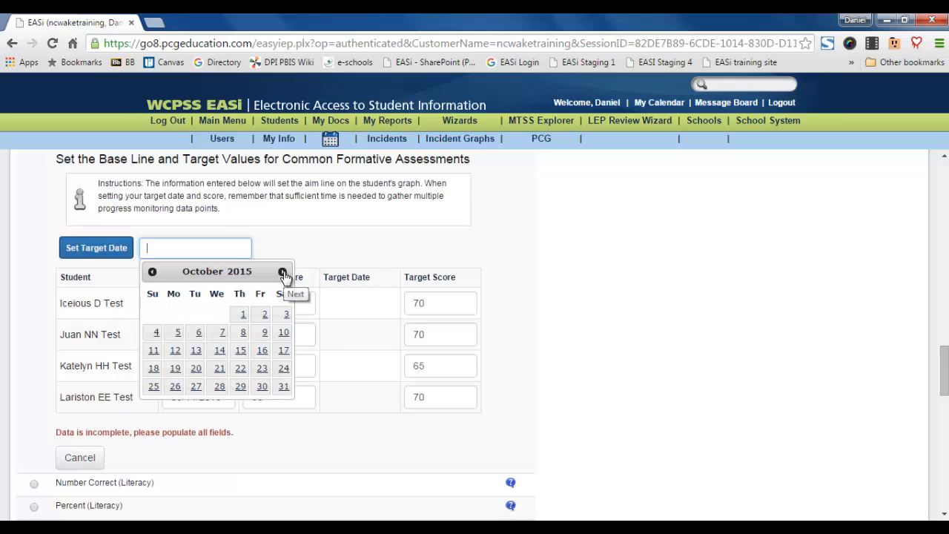
pyautogui.click(262, 386)
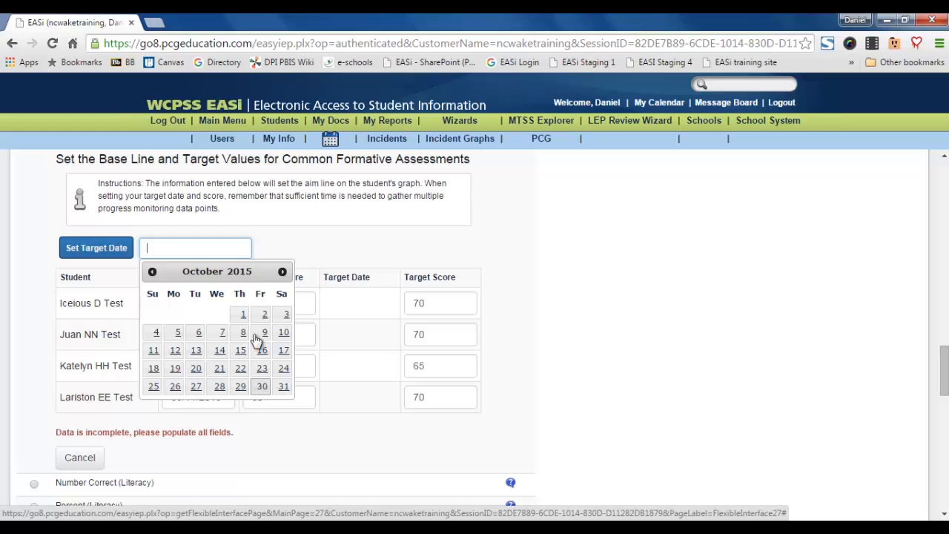
pyautogui.click(87, 249)
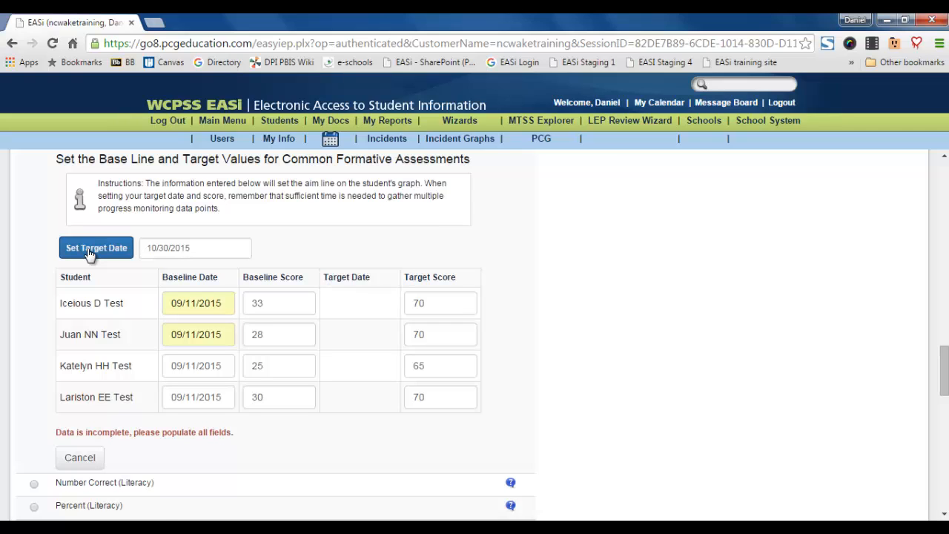
pyautogui.click(89, 252)
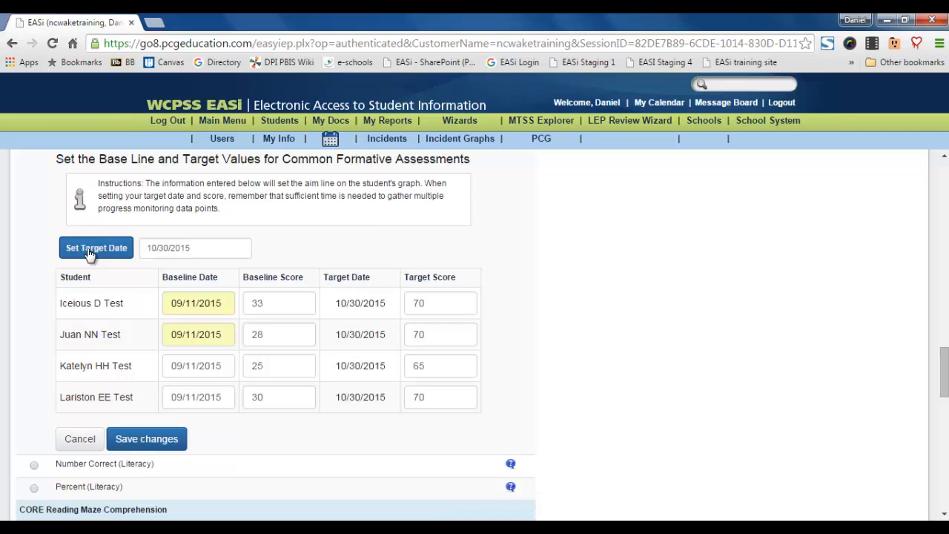
pyautogui.click(152, 442)
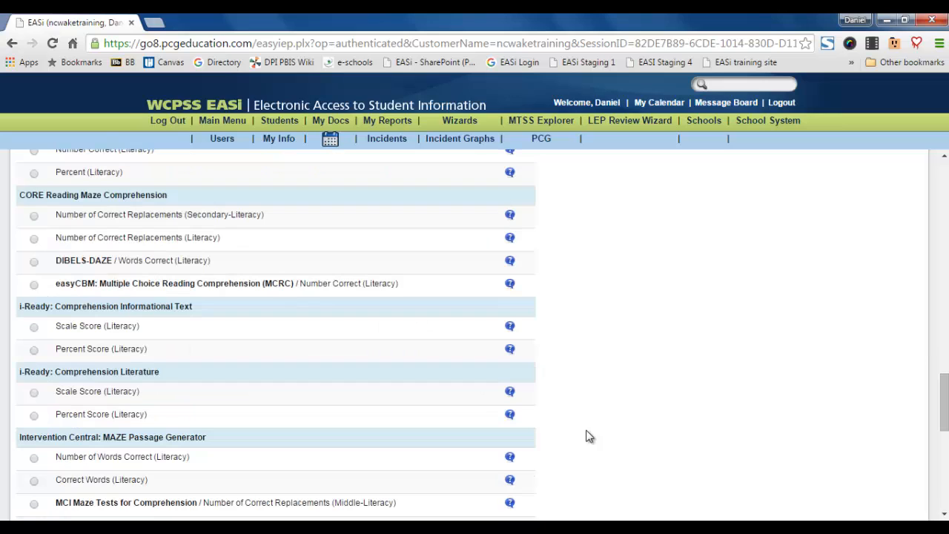
# - Complete the Reading Comprehension SAN and look over the students' plan progress section
pyautogui.scroll(-7, 589, 435)
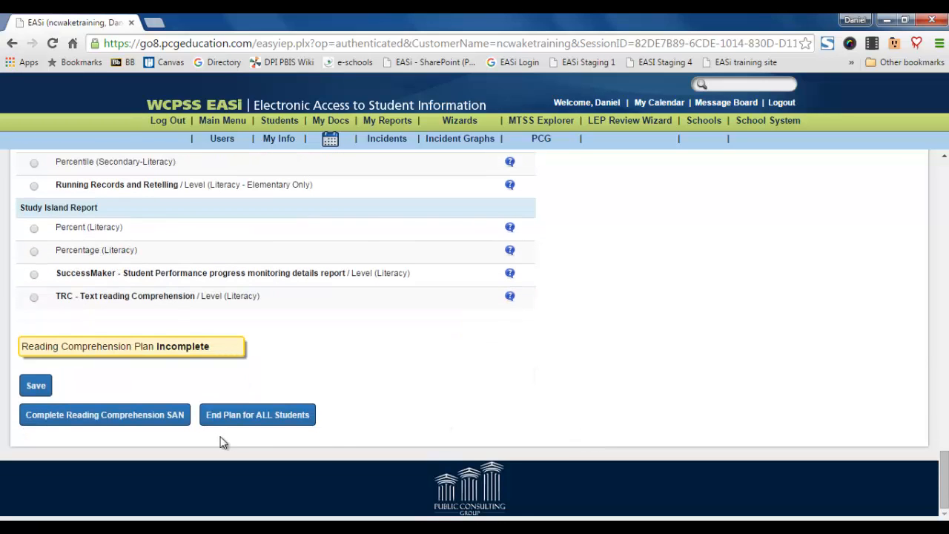
pyautogui.click(126, 421)
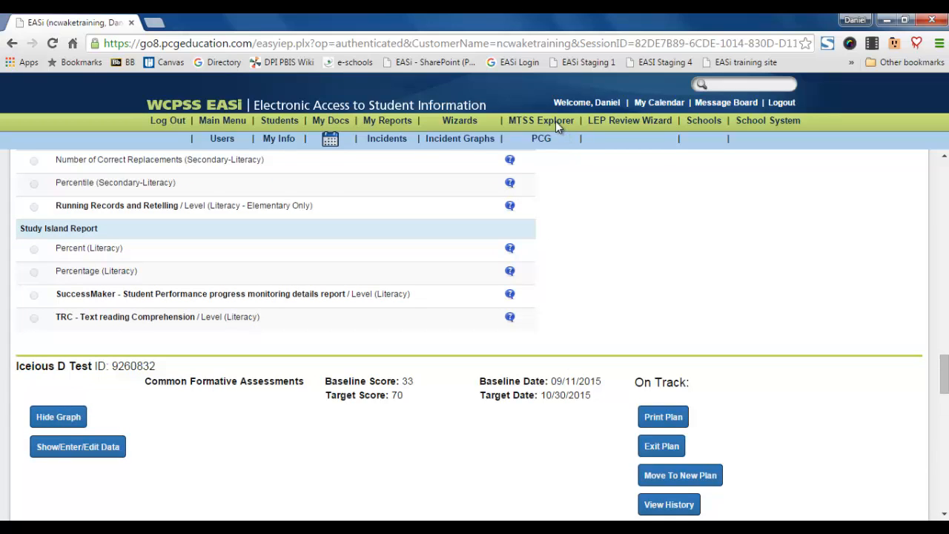
pyautogui.scroll(-4, 555, 120)
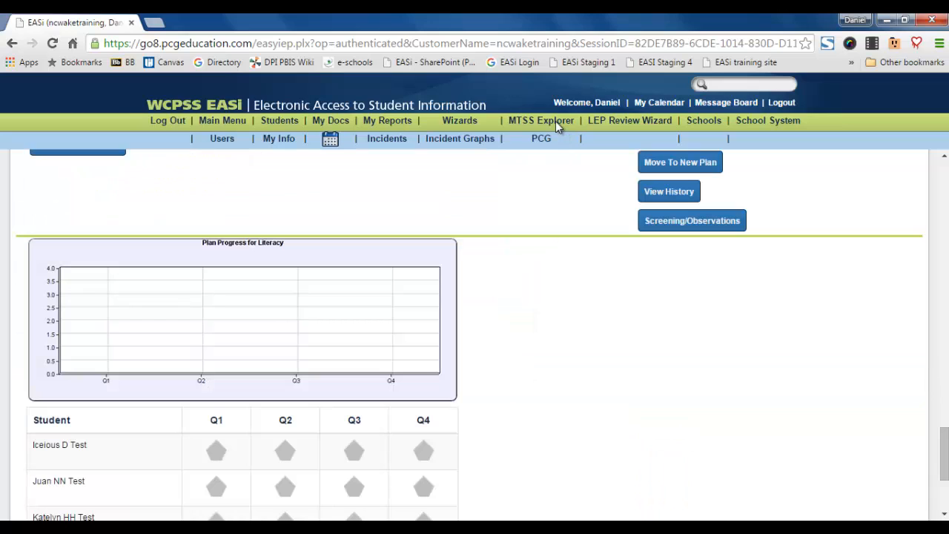
# - Check the Literacy indicators of the Reading Comprehension group in MTSS Explorer and collapse the Behavior group
pyautogui.click(555, 121)
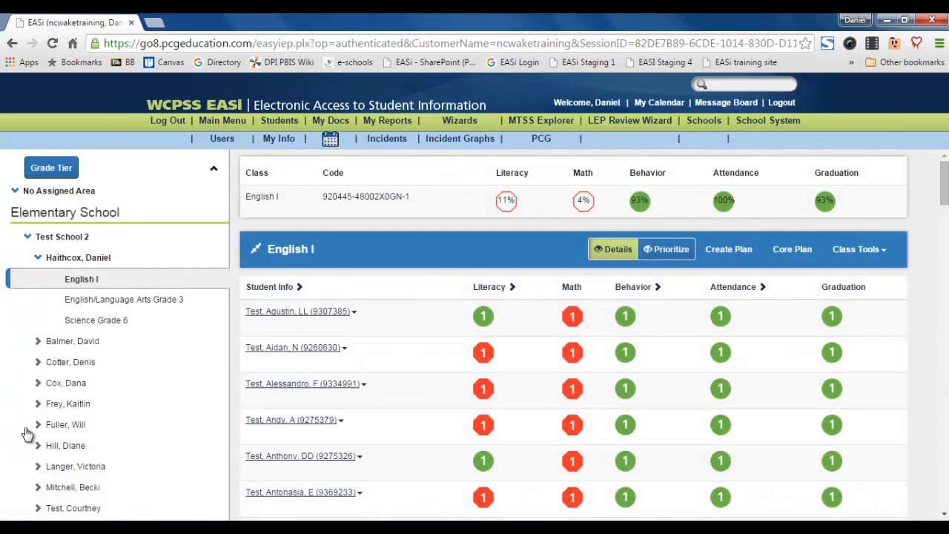
pyautogui.moveTo(944, 189); pyautogui.dragTo(935, 437)
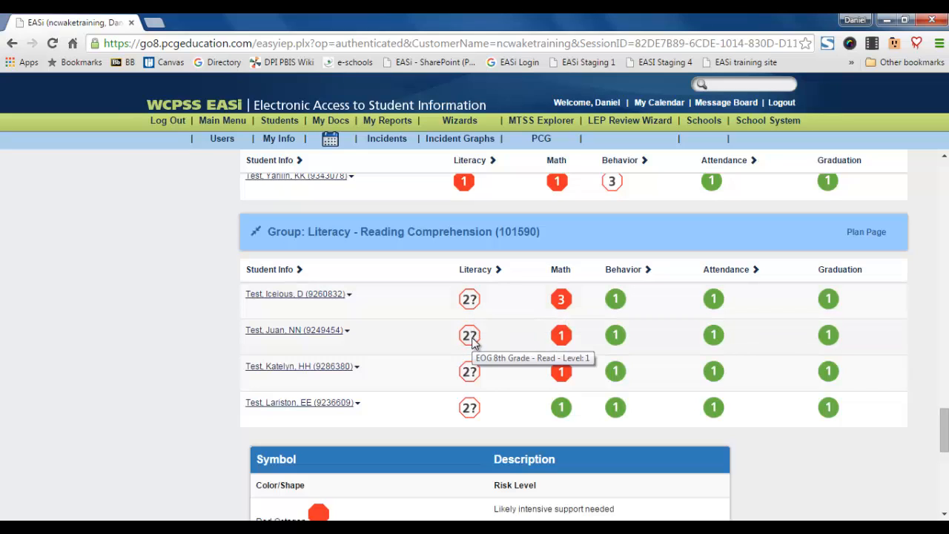
pyautogui.moveTo(475, 379)
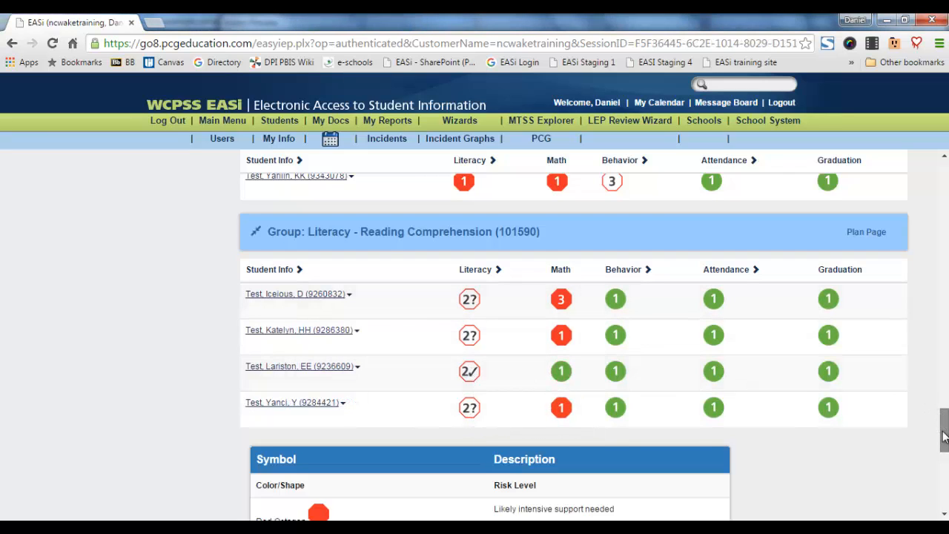
pyautogui.moveTo(943, 438); pyautogui.dragTo(942, 398)
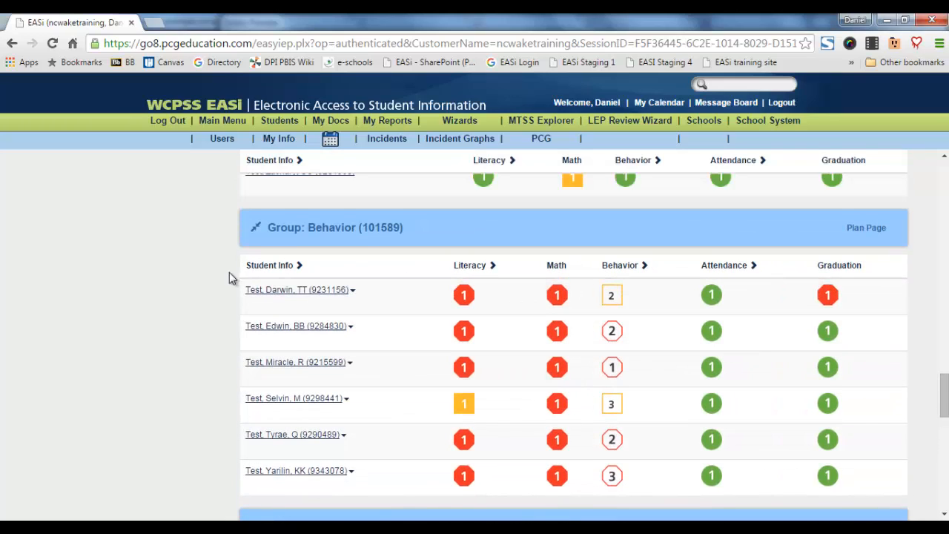
pyautogui.click(255, 231)
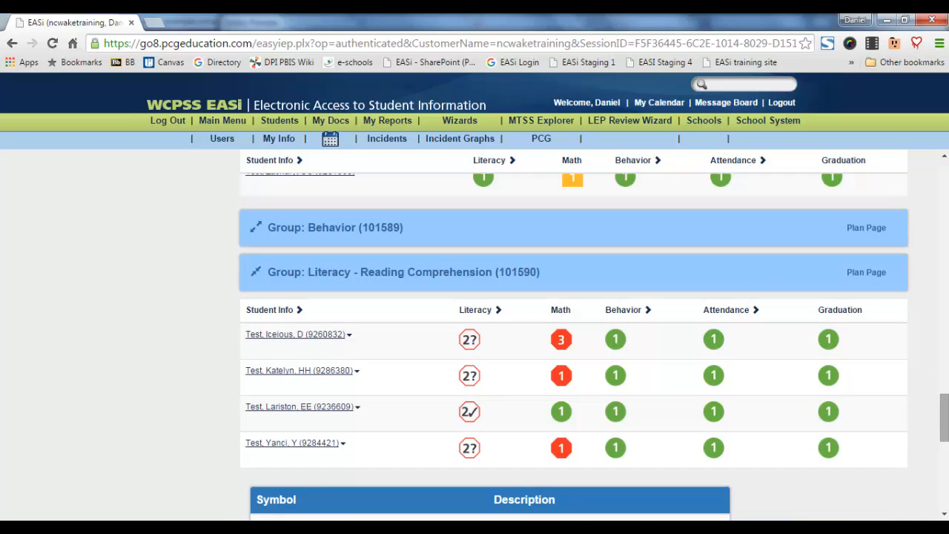
# - Start adding the student seventh from the end of the English I list to the existing Literacy - Reading Comprehension Tier 2 group plan
pyautogui.moveTo(943, 415); pyautogui.dragTo(939, 373)
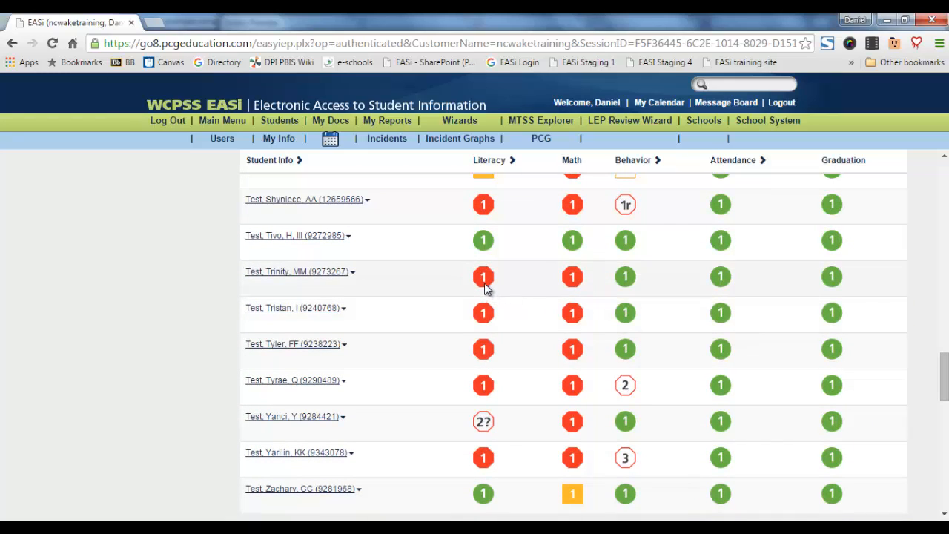
pyautogui.moveTo(485, 289)
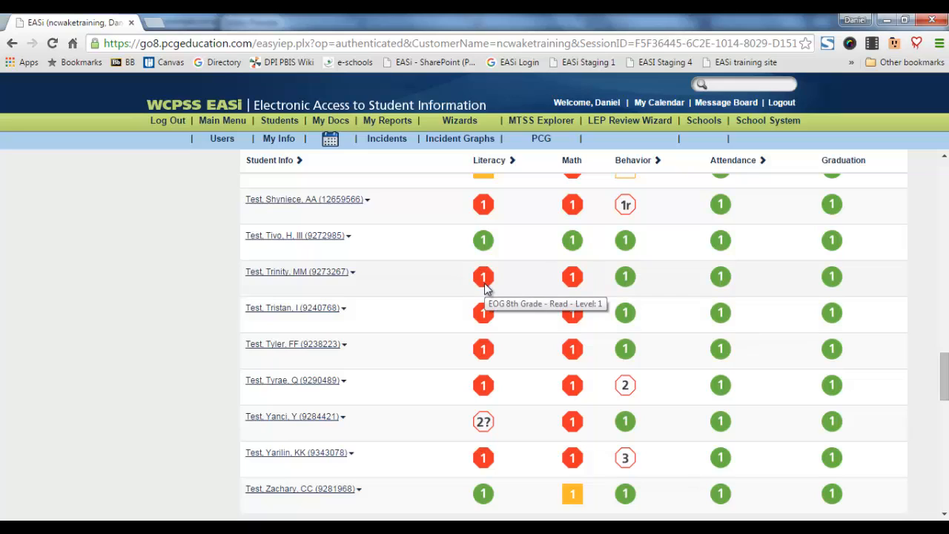
pyautogui.click(351, 275)
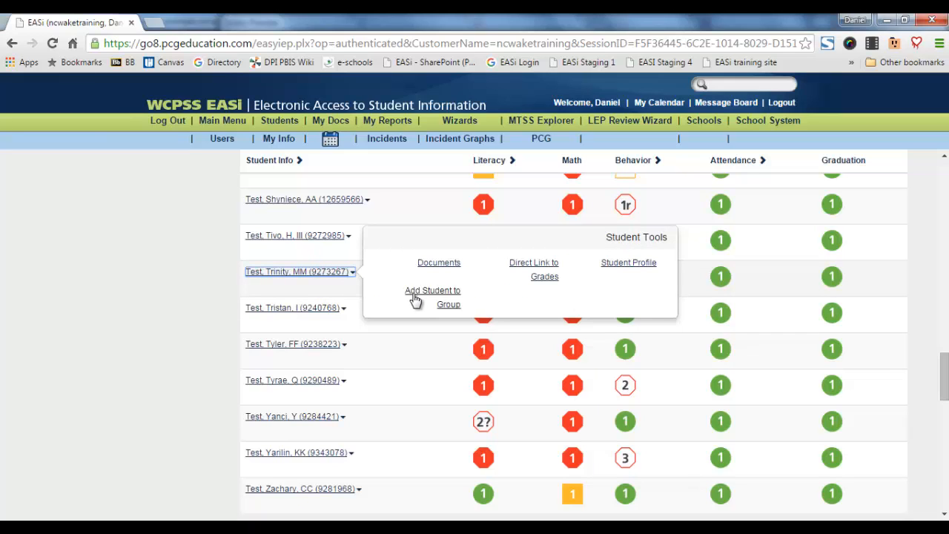
pyautogui.click(415, 295)
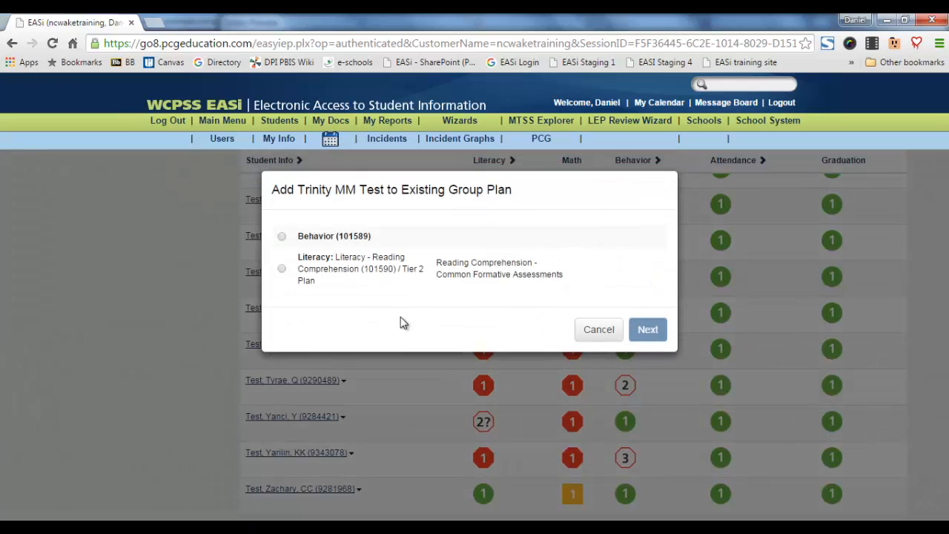
pyautogui.click(281, 269)
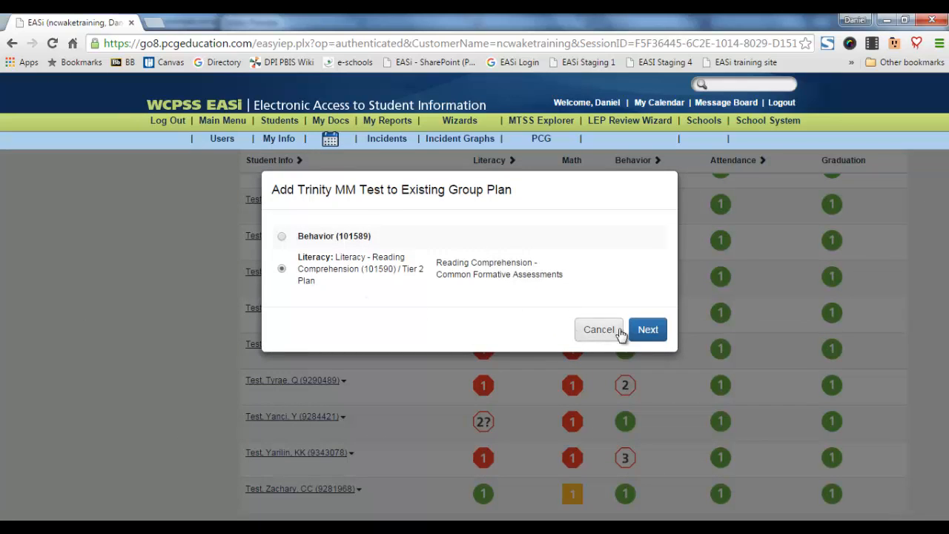
pyautogui.click(647, 331)
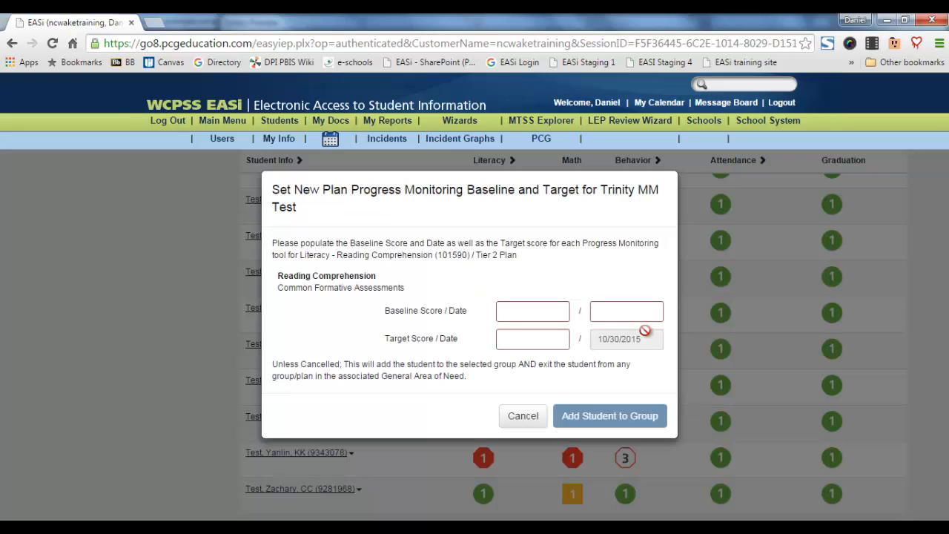
# - Add the student to the group with baseline score 43 dated 09/11/2015 and target score 70
pyautogui.click(512, 312)
pyautogui.write('43')
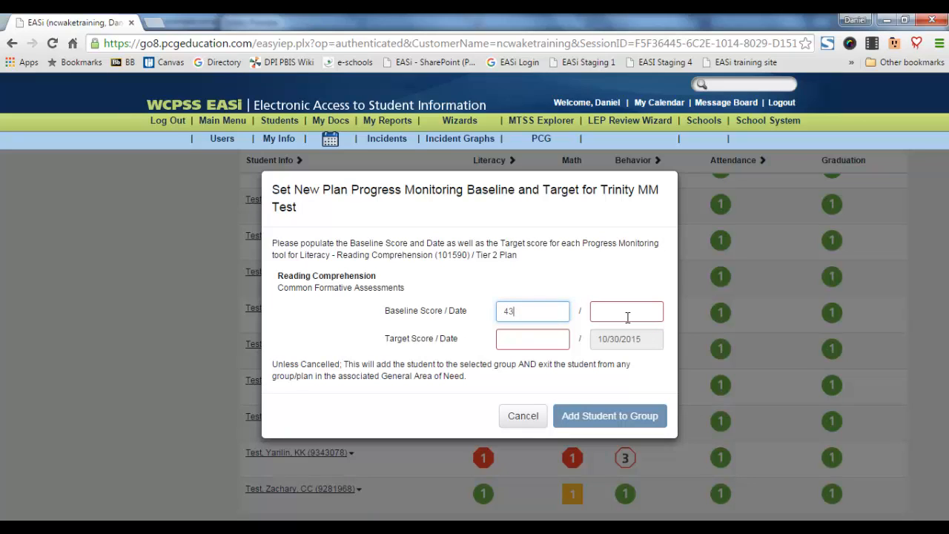
pyautogui.click(625, 315)
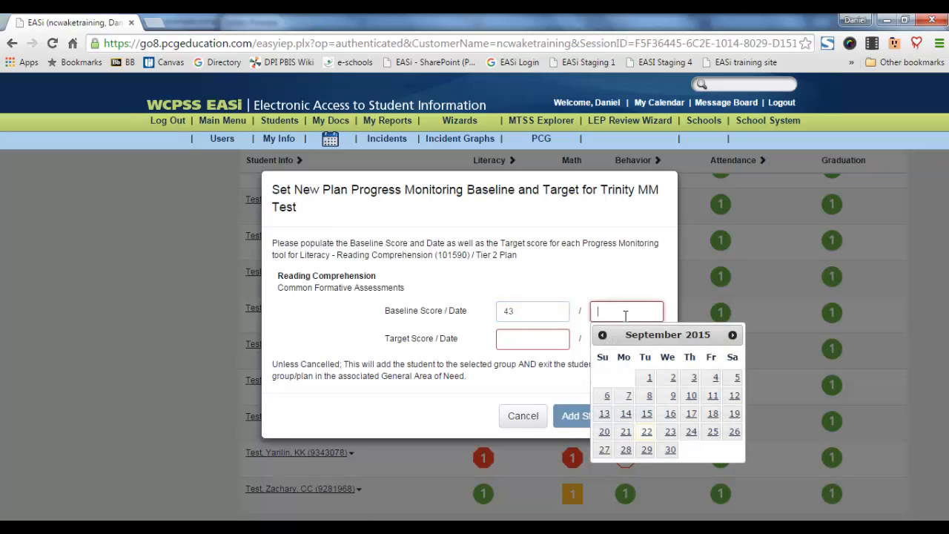
pyautogui.click(710, 400)
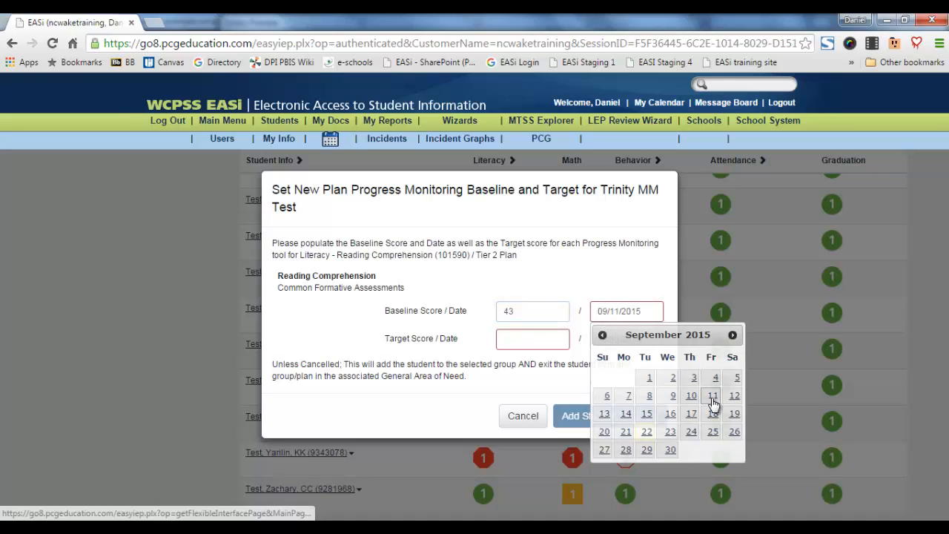
pyautogui.click(510, 340)
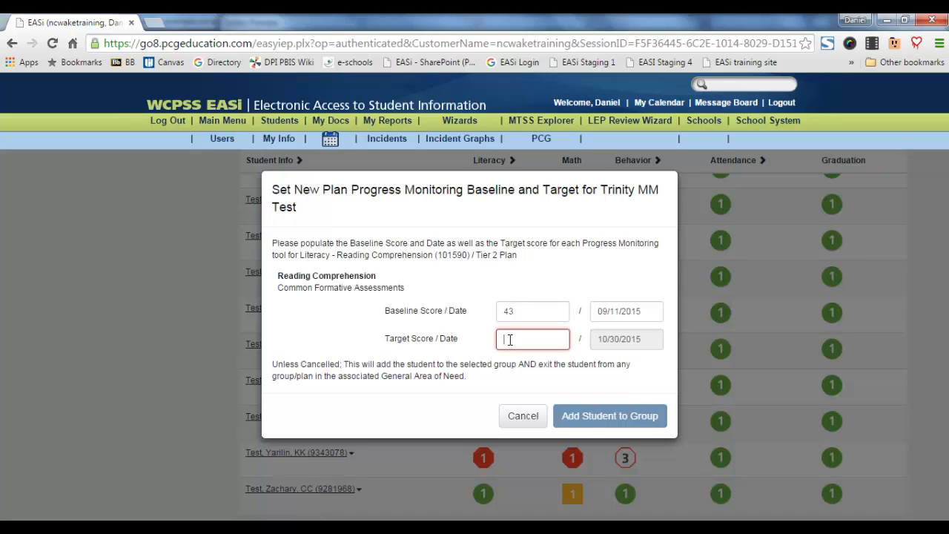
pyautogui.write('70')
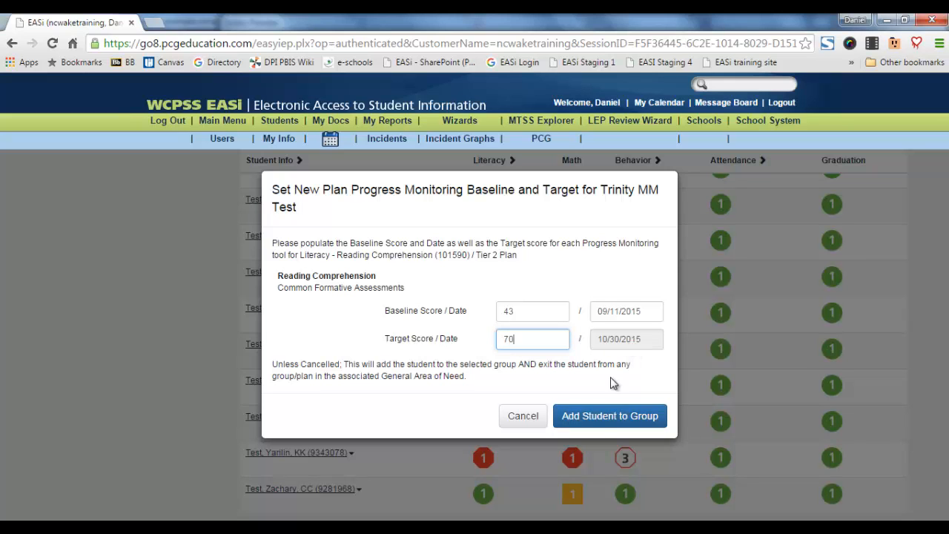
pyautogui.click(599, 418)
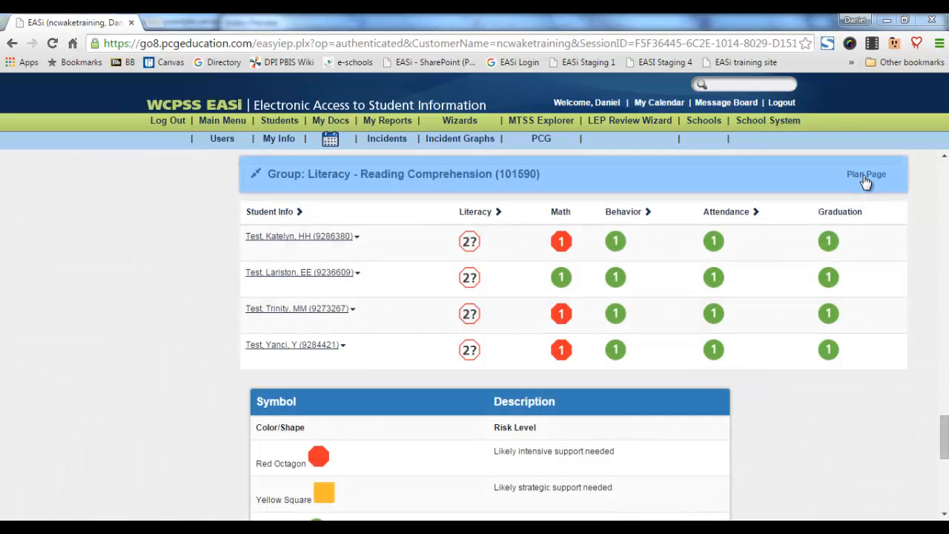
# - Open the Reading Comprehension group's plan page, then hide and show the first student's progress graph
pyautogui.click(866, 178)
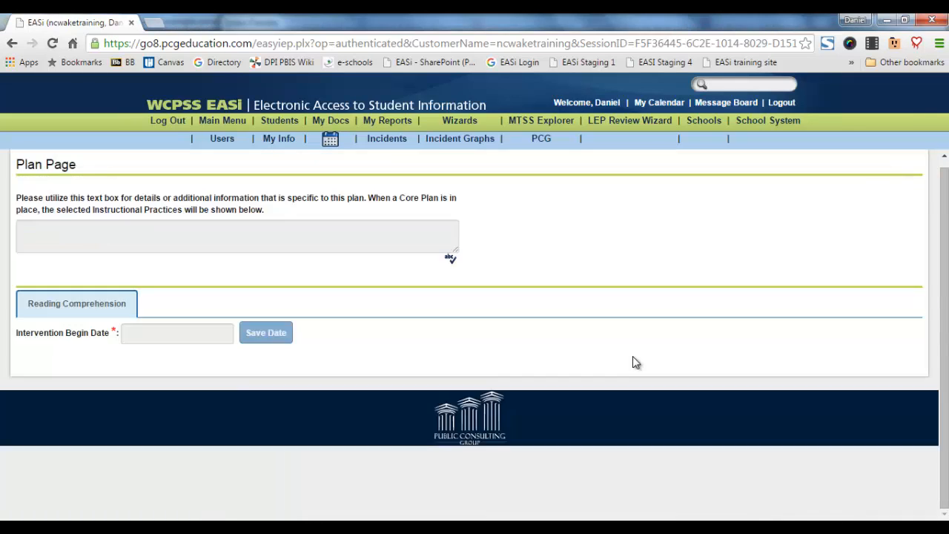
pyautogui.scroll(-15, 633, 362)
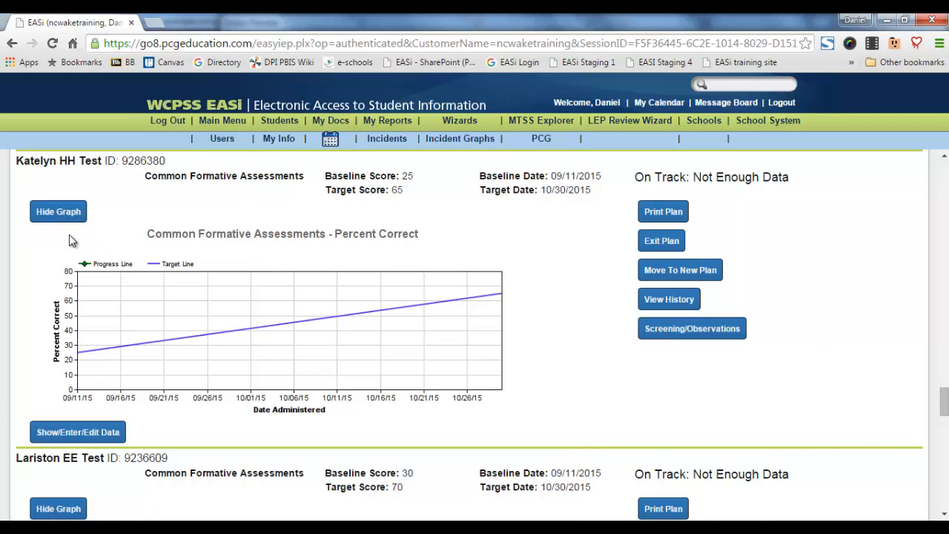
pyautogui.click(60, 215)
pyautogui.click(59, 214)
# - Record a Common Formative Assessments score of 56 dated 09/14/2015 for the first student and save it
pyautogui.click(72, 437)
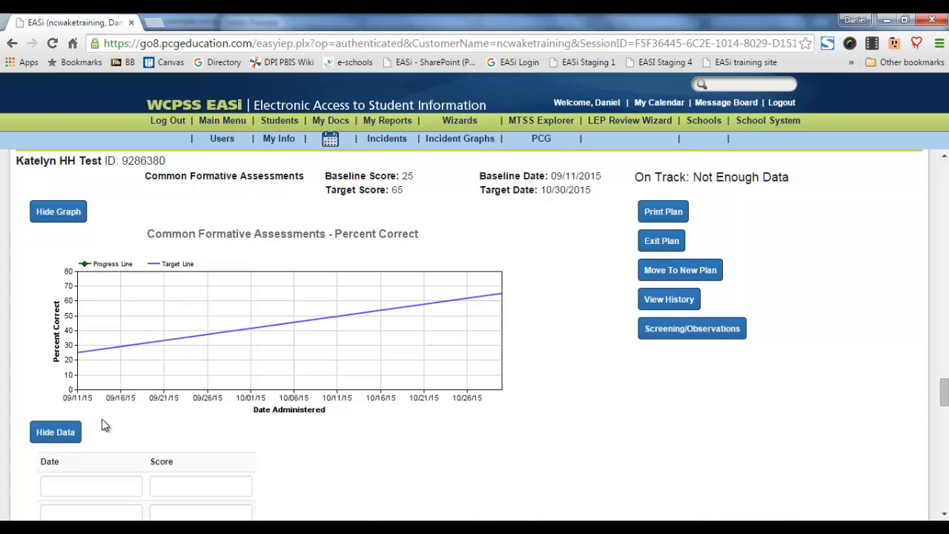
pyautogui.scroll(-1, 108, 411)
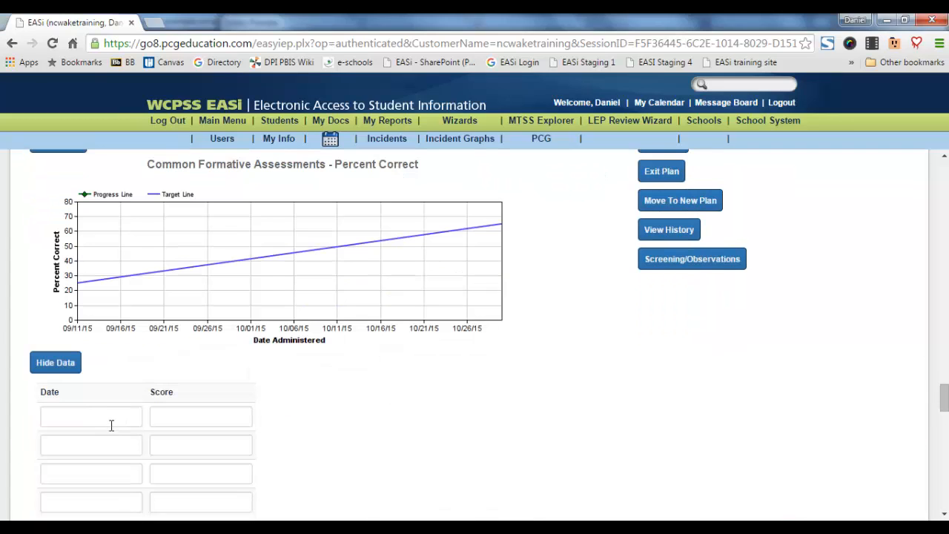
pyautogui.click(111, 419)
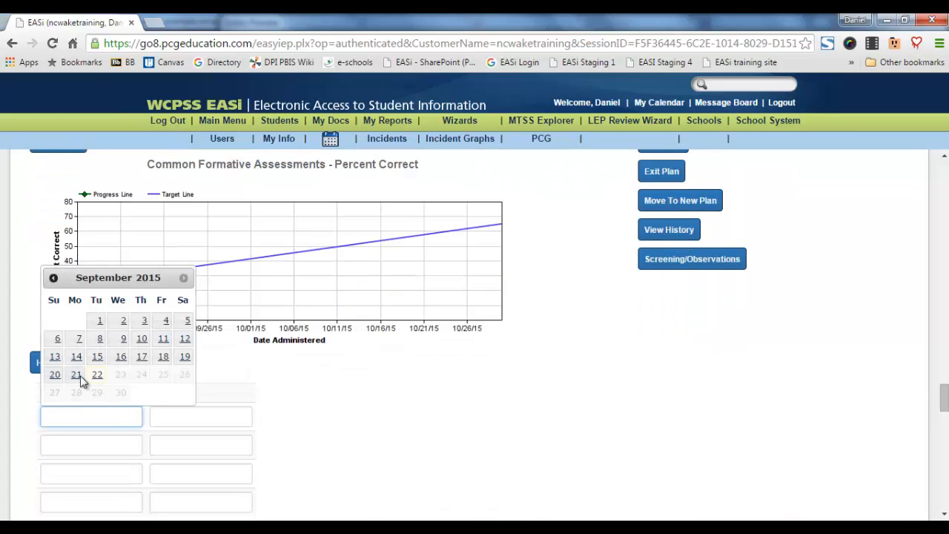
pyautogui.click(77, 357)
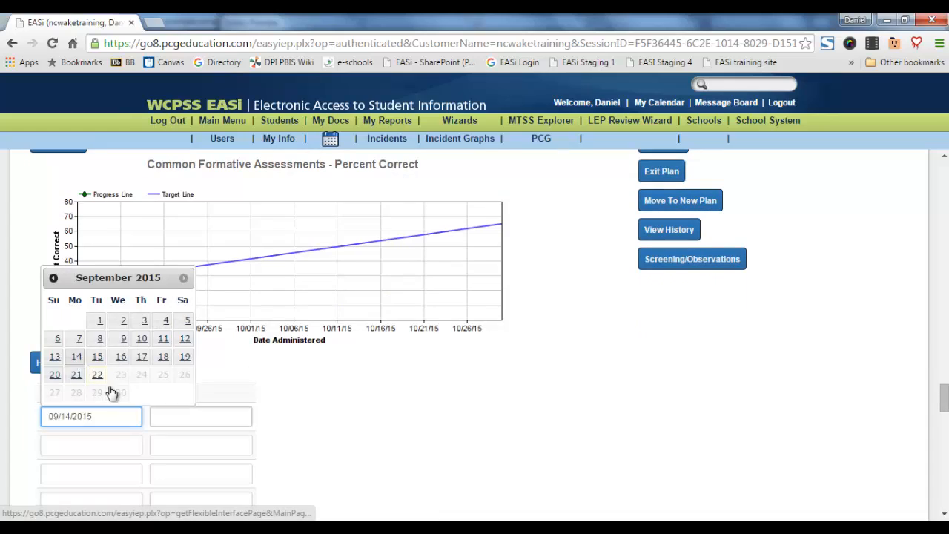
pyautogui.click(167, 416)
pyautogui.write('56')
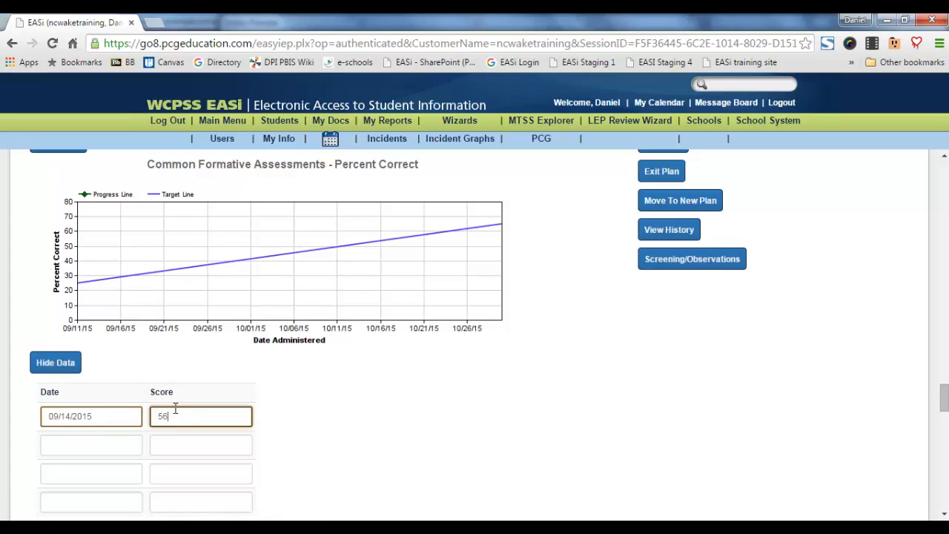
pyautogui.scroll(-2, 178, 404)
pyautogui.click(86, 410)
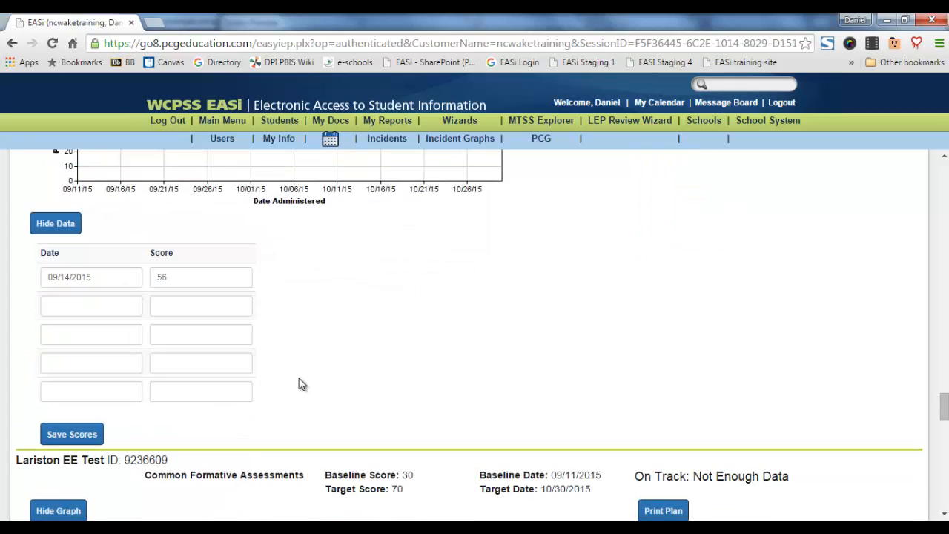
pyautogui.scroll(1, 302, 384)
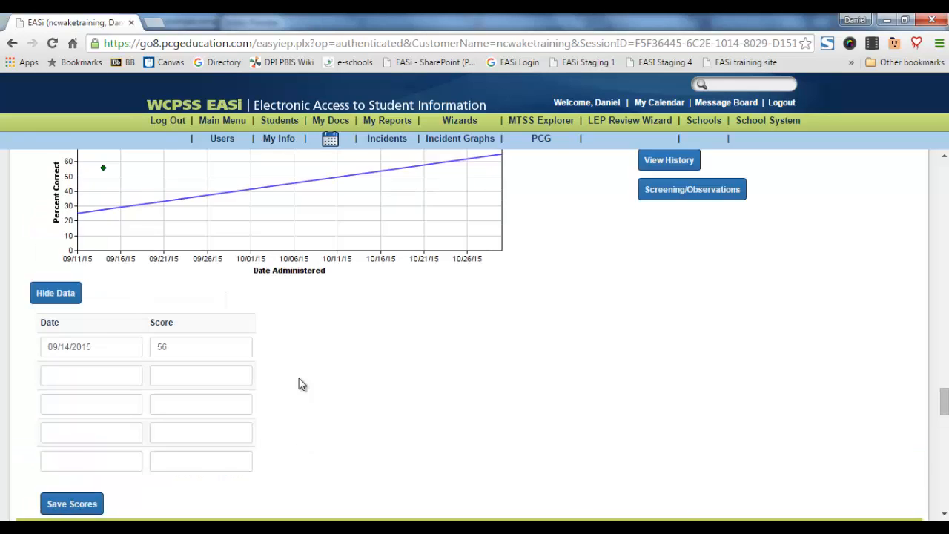
# - Enter the score dates 09/14/2015, 09/15/2015 and 09/18/2015 in the second student's progress data
pyautogui.scroll(-4, 301, 384)
pyautogui.scroll(-2, 100, 340)
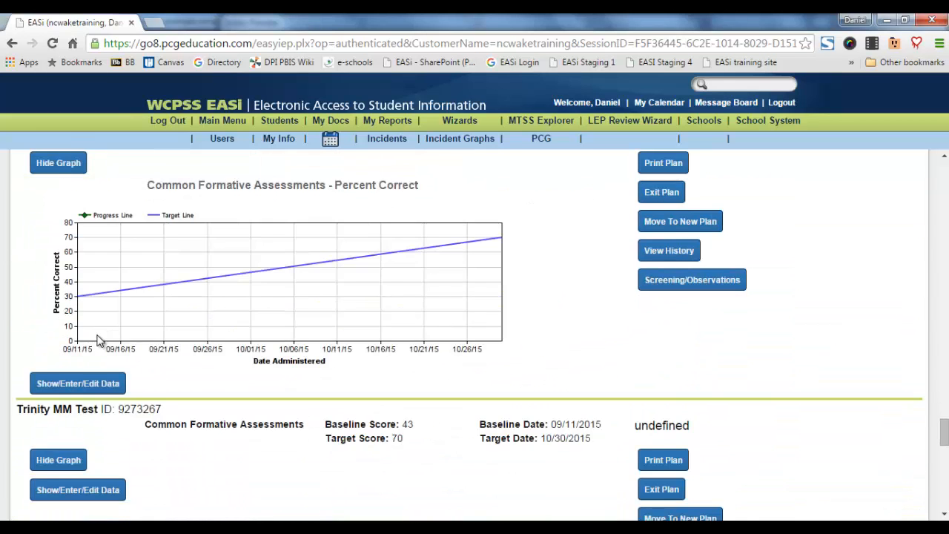
pyautogui.scroll(-1, 100, 341)
pyautogui.click(88, 316)
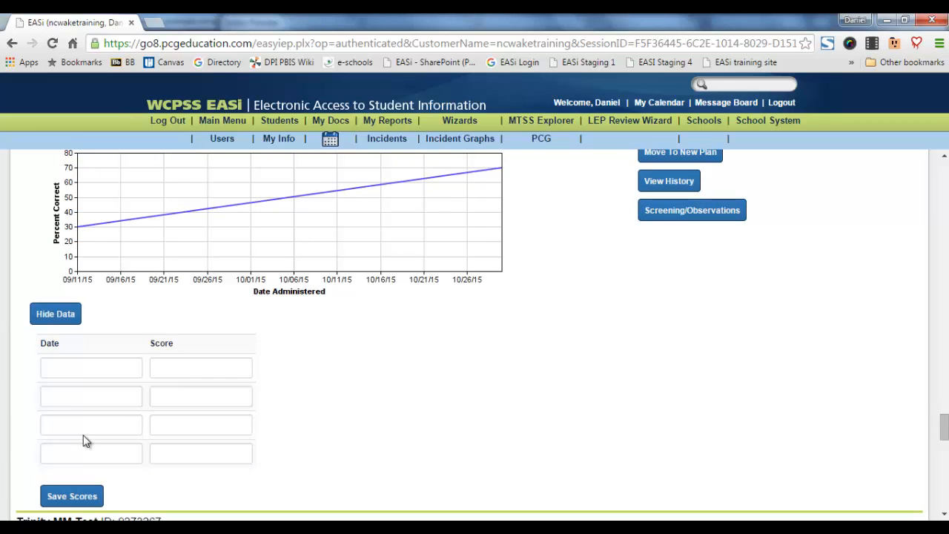
pyautogui.click(78, 367)
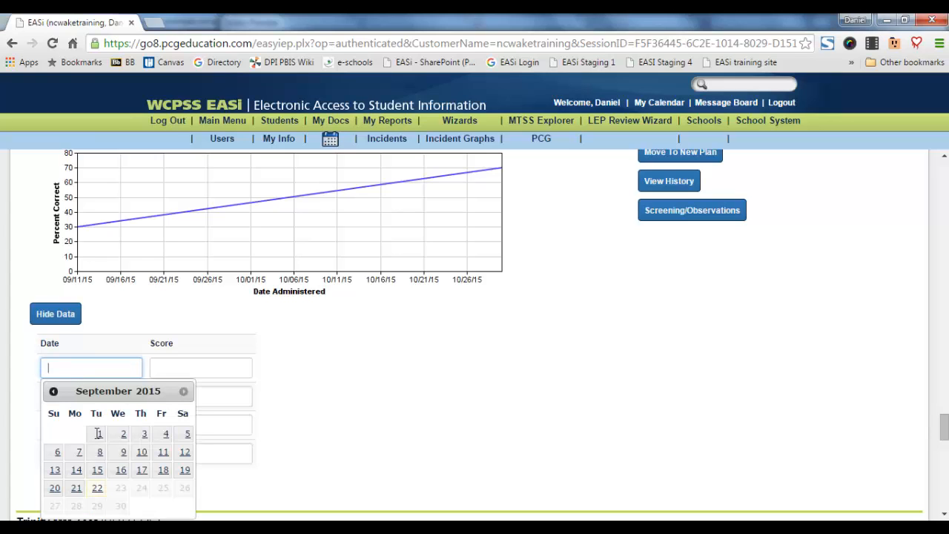
pyautogui.click(78, 470)
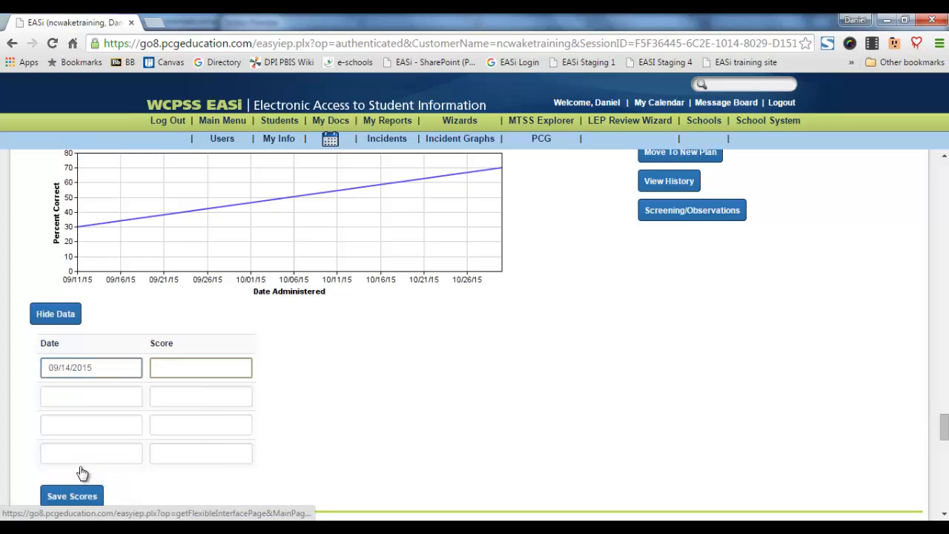
pyautogui.click(74, 397)
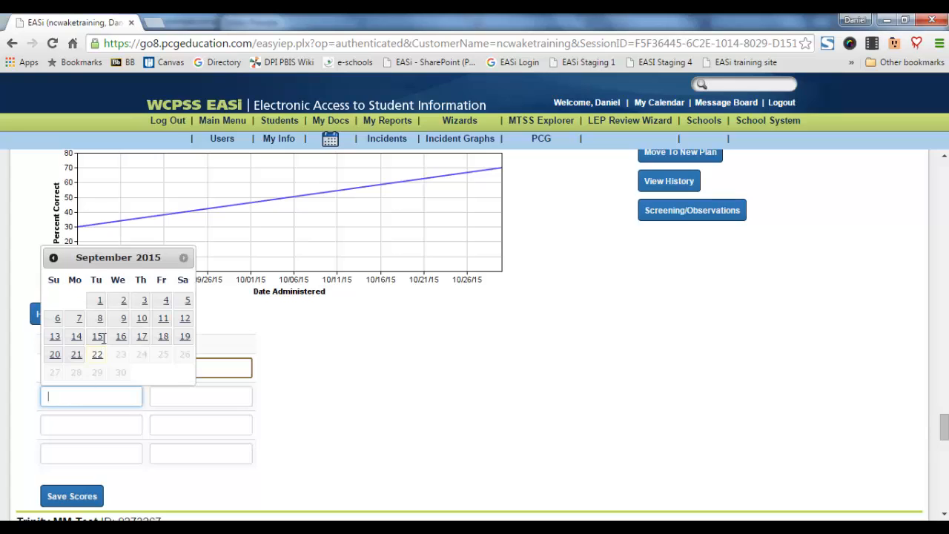
pyautogui.click(99, 338)
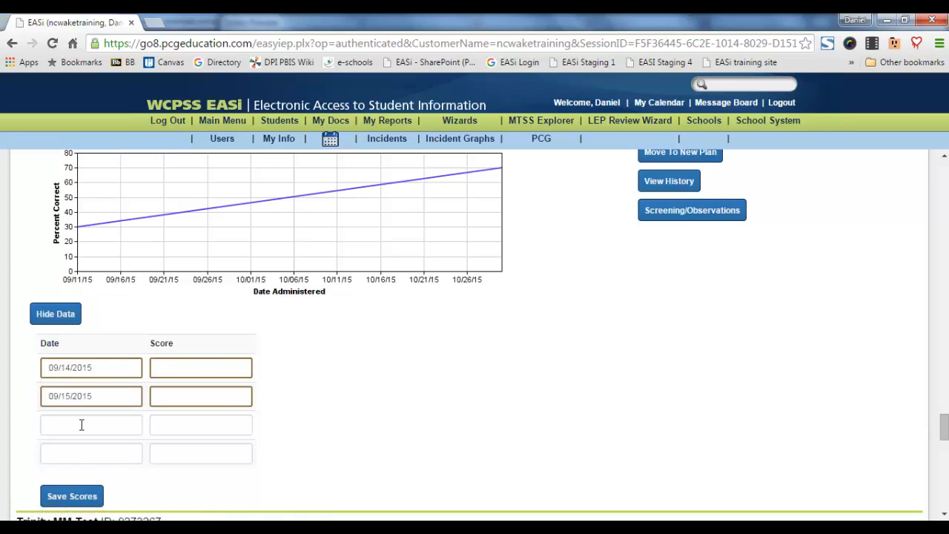
pyautogui.click(81, 424)
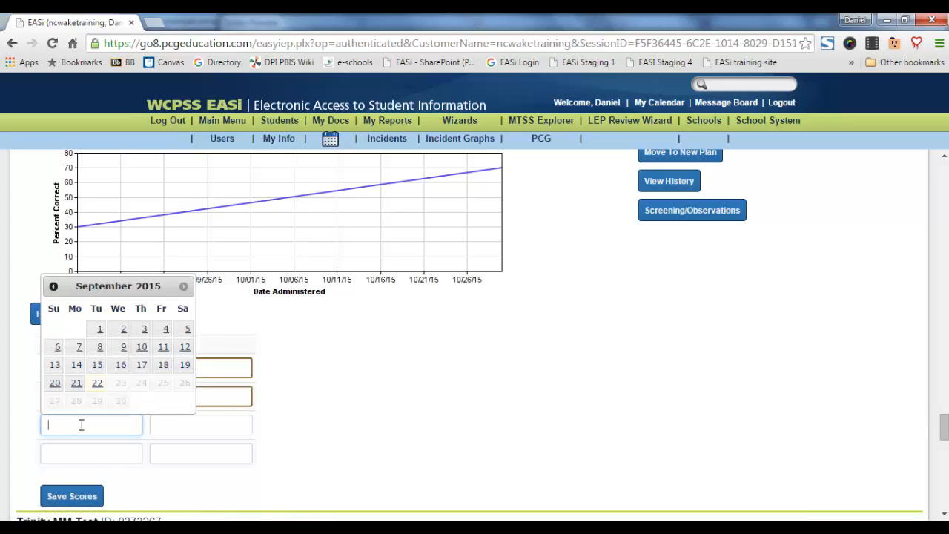
pyautogui.click(163, 365)
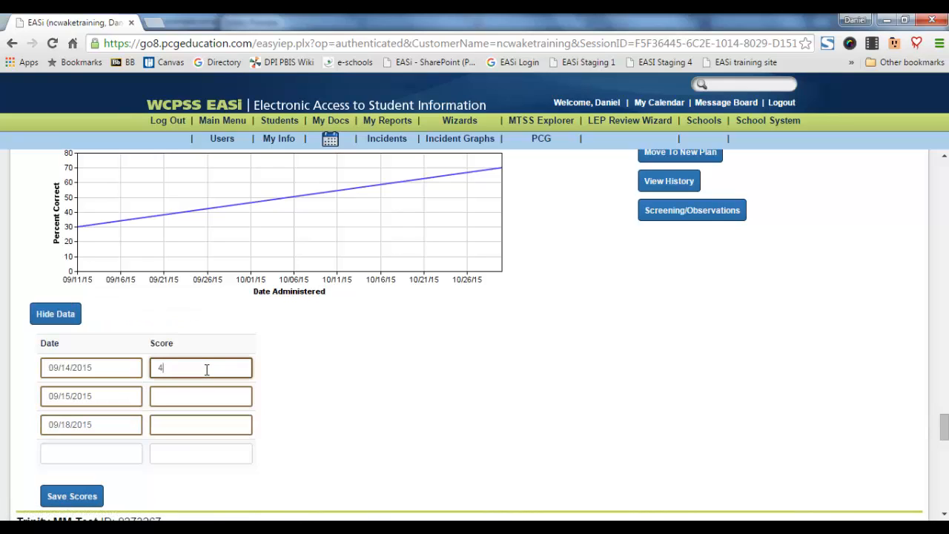
# - Enter the second student's scores 42, 55 and 72 for the three dates in order and save them
pyautogui.write('42')
pyautogui.click(201, 400)
pyautogui.write('5')
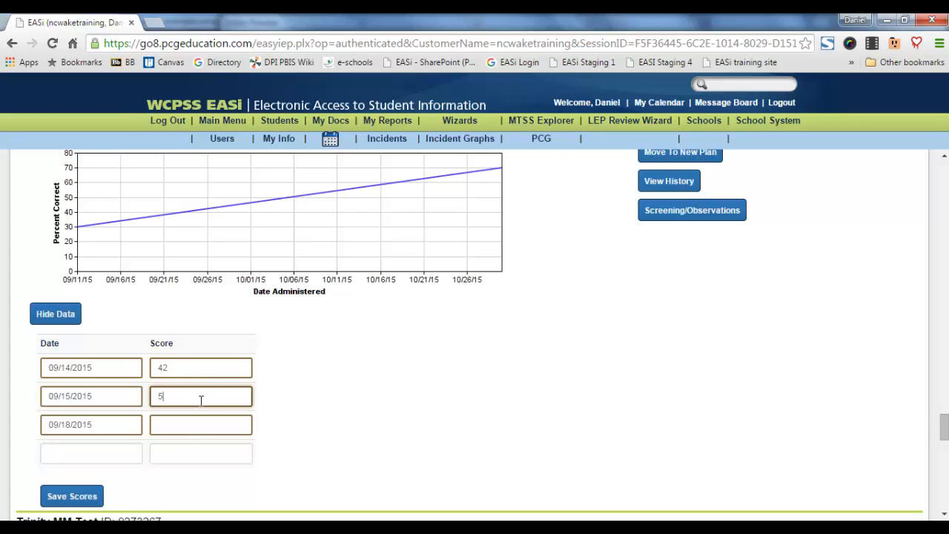
pyautogui.write('5')
pyautogui.click(192, 427)
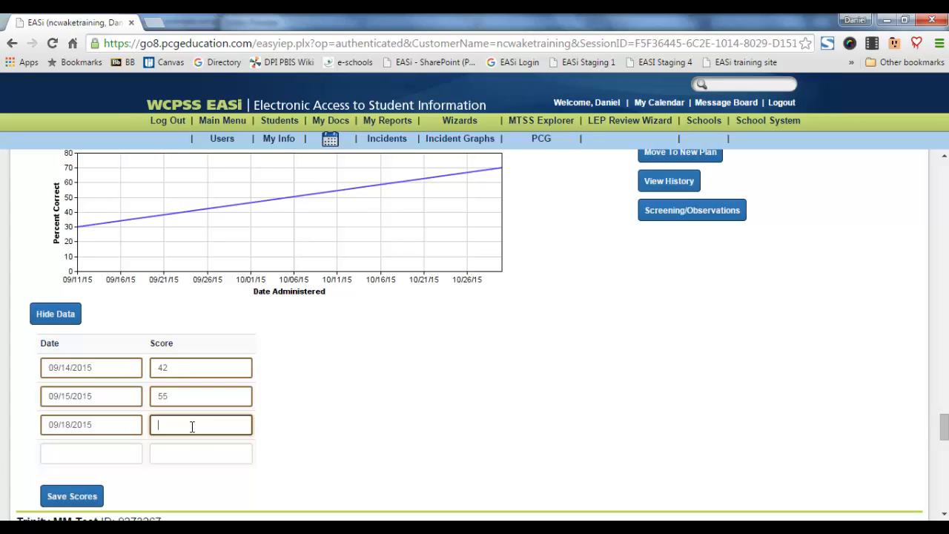
pyautogui.click(90, 495)
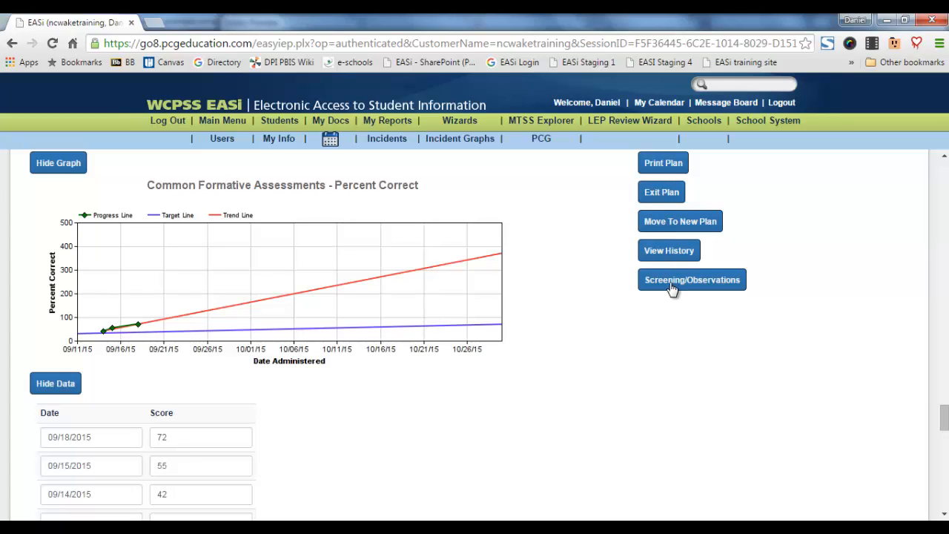
# - Generate the second student's printable plan with the Literacy Reading Comprehension component selected
pyautogui.click(649, 164)
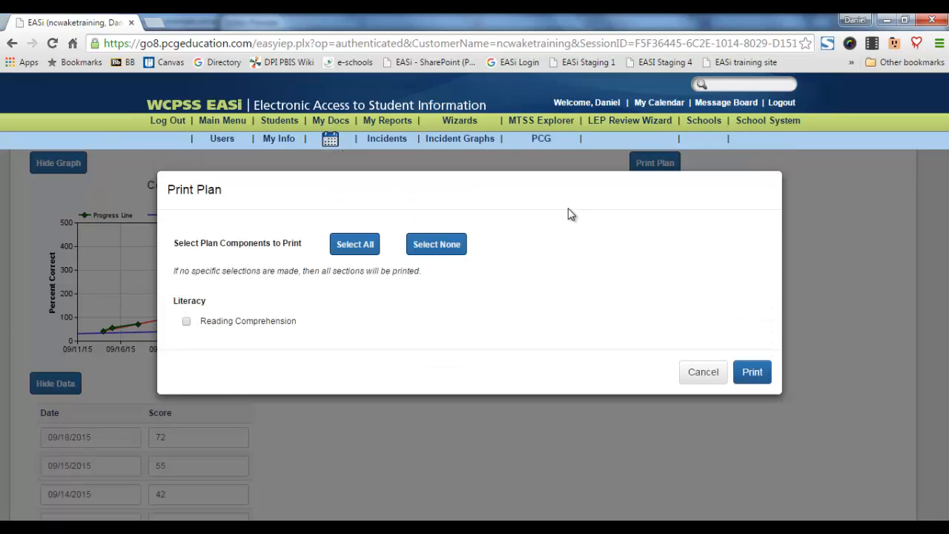
pyautogui.click(187, 324)
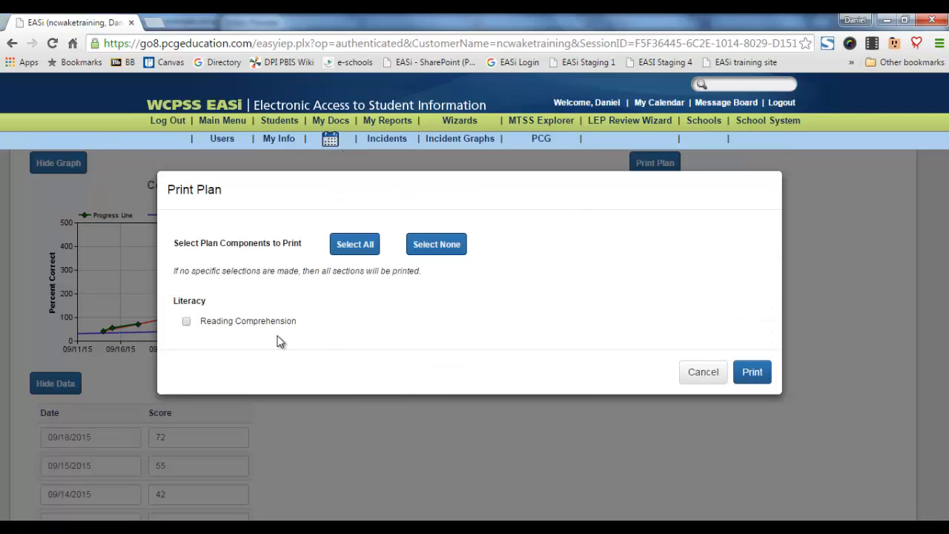
pyautogui.click(757, 373)
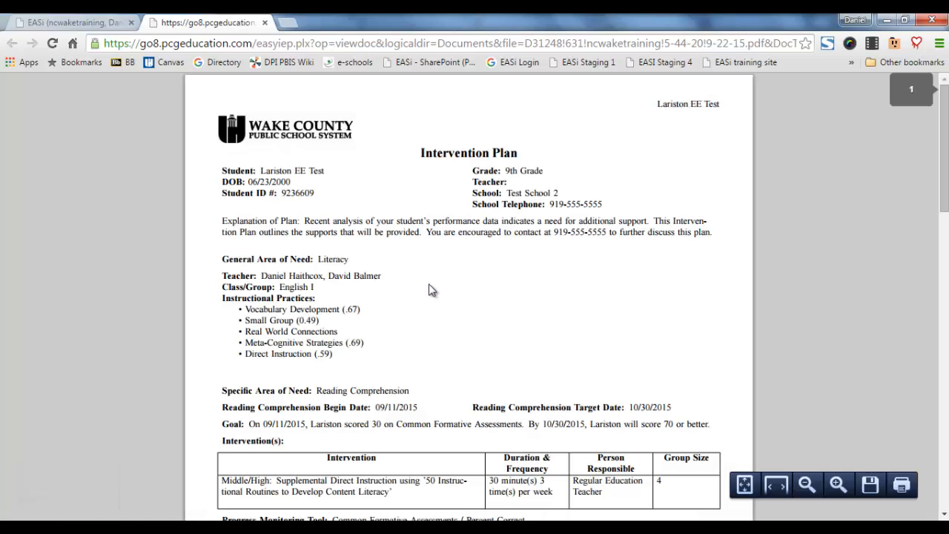
# - Review the printed Intervention Plan's interventions, progress monitoring data and graph, and close the document
pyautogui.scroll(-3, 429, 290)
pyautogui.scroll(-2, 427, 292)
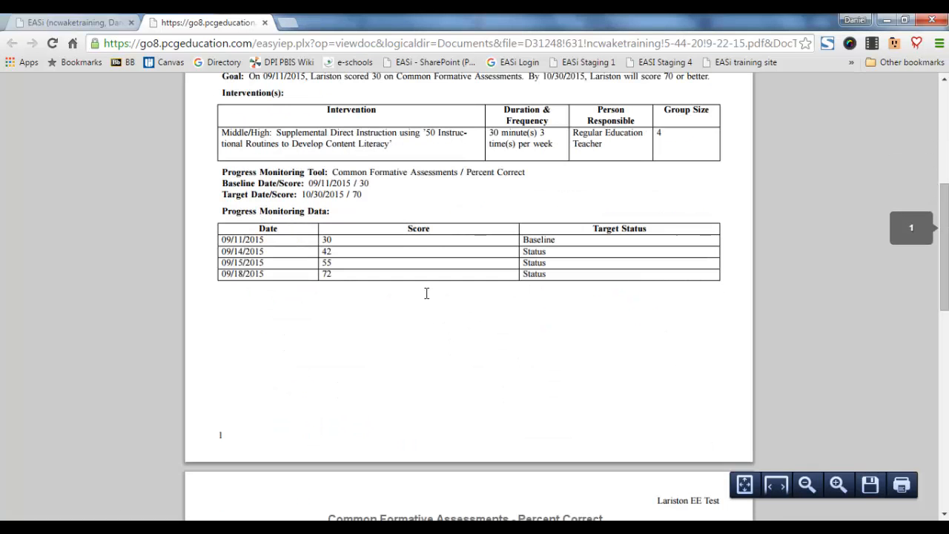
pyautogui.scroll(-3, 427, 293)
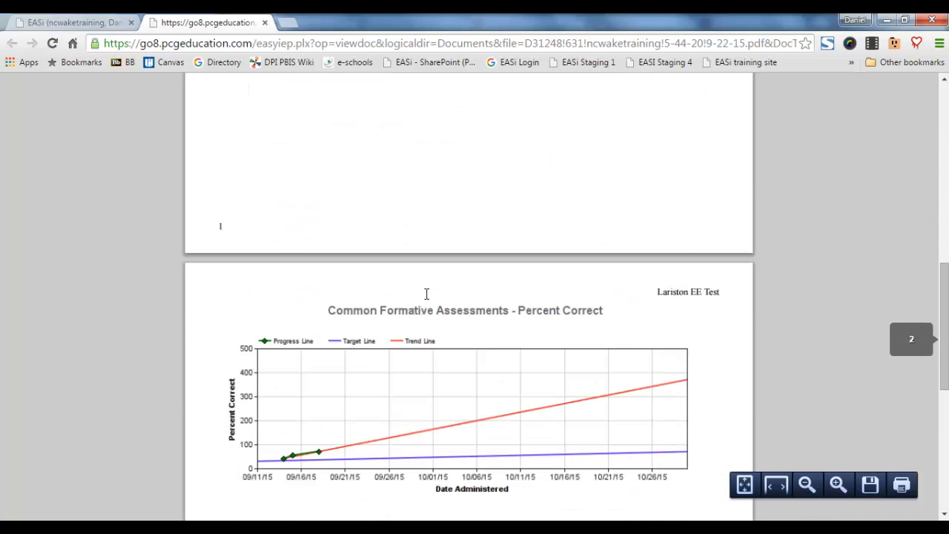
pyautogui.scroll(-2, 427, 293)
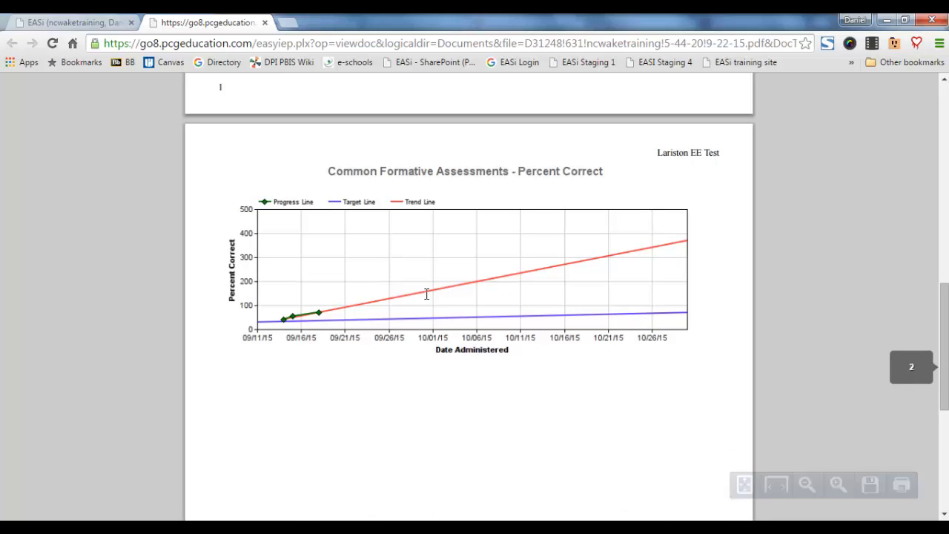
pyautogui.scroll(4, 426, 295)
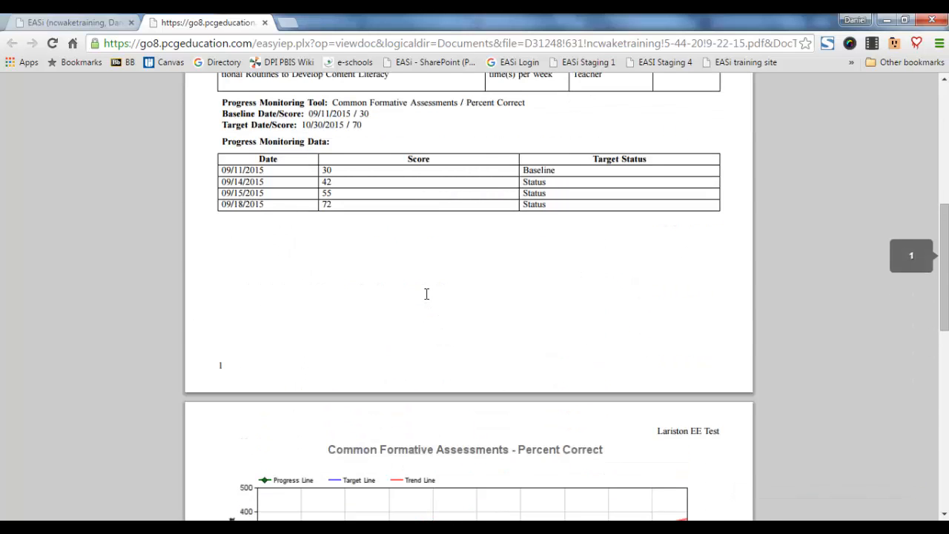
pyautogui.scroll(3, 426, 294)
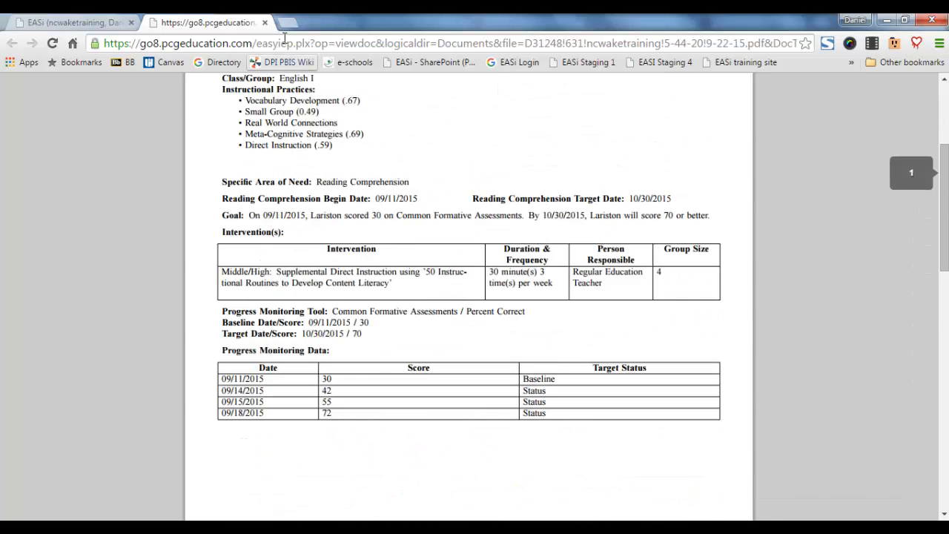
pyautogui.click(264, 22)
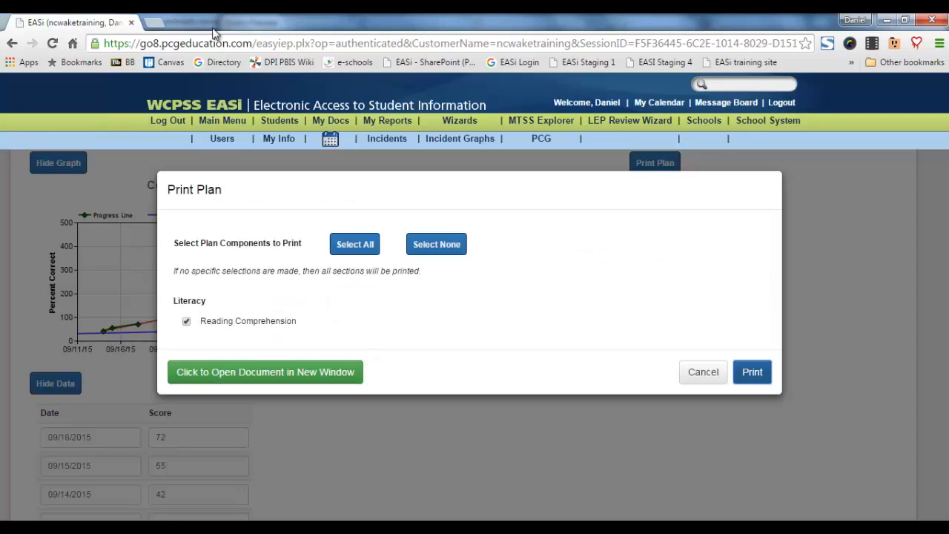
# - Dismiss the Print Plan dialog, check the end of the plan page, and return to the MTSS Explorer
pyautogui.click(691, 374)
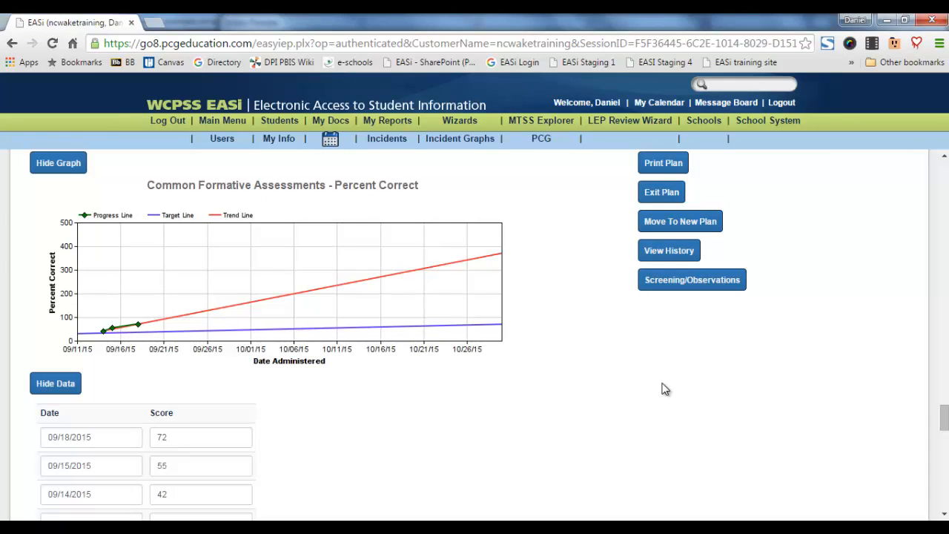
pyautogui.moveTo(943, 417); pyautogui.dragTo(944, 504)
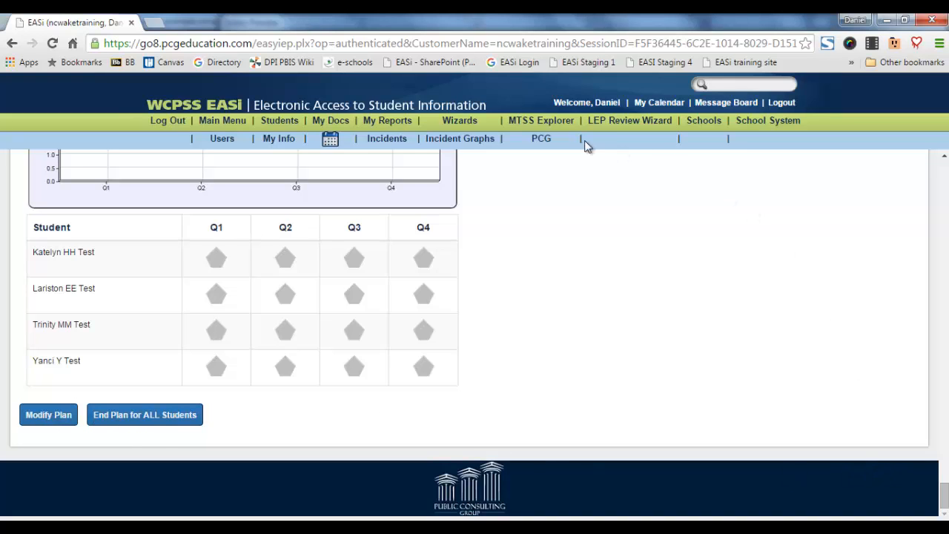
pyautogui.click(549, 120)
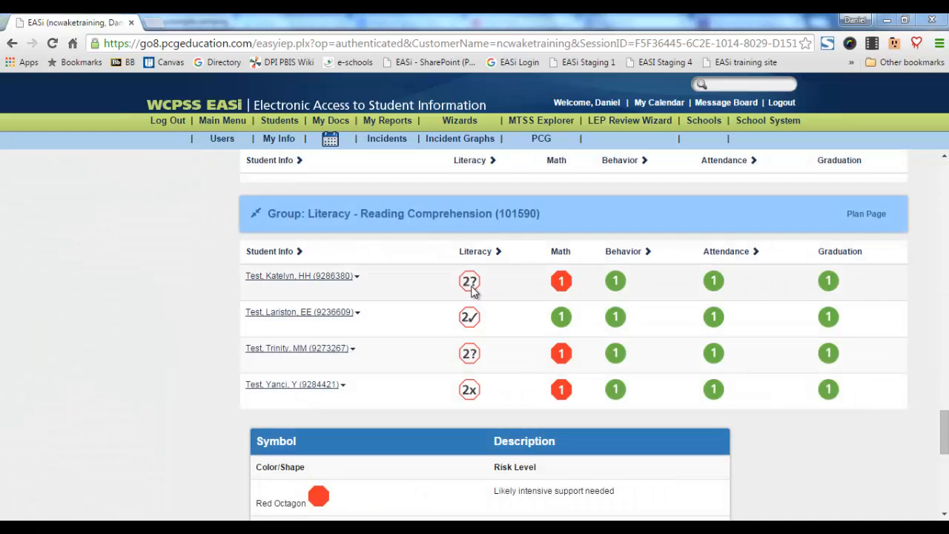
# - Examine the Literacy status symbols in the Reading Comprehension group and the Student Tools options for the group's second student
pyautogui.moveTo(473, 291)
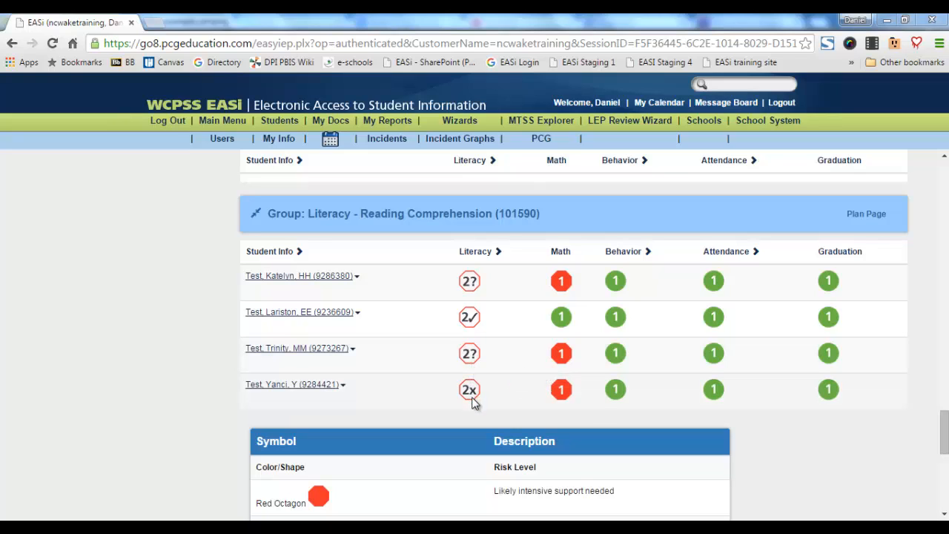
pyautogui.moveTo(475, 402)
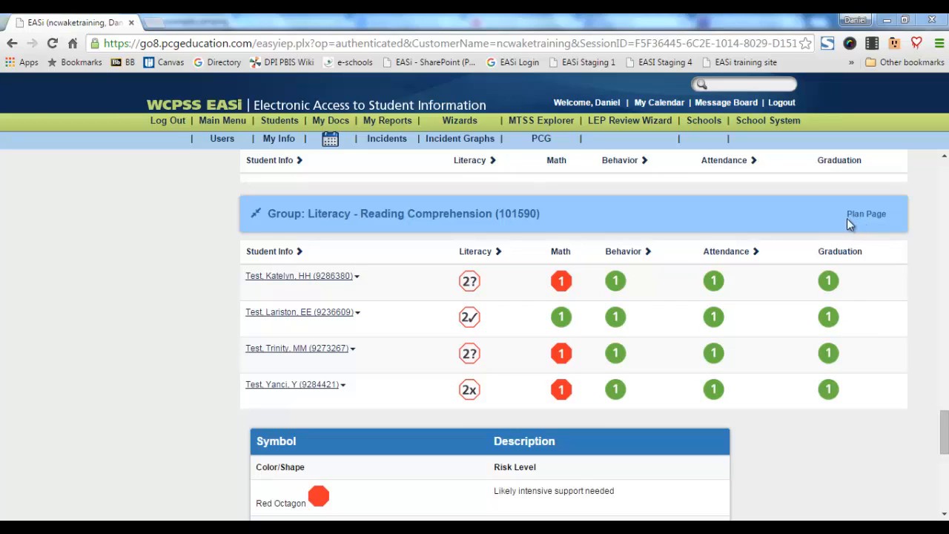
pyautogui.click(358, 317)
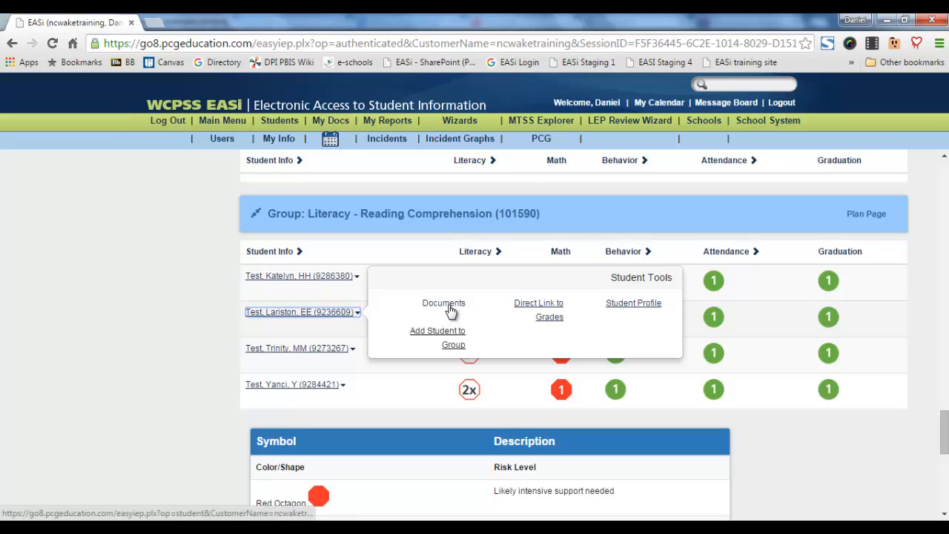
pyautogui.click(358, 317)
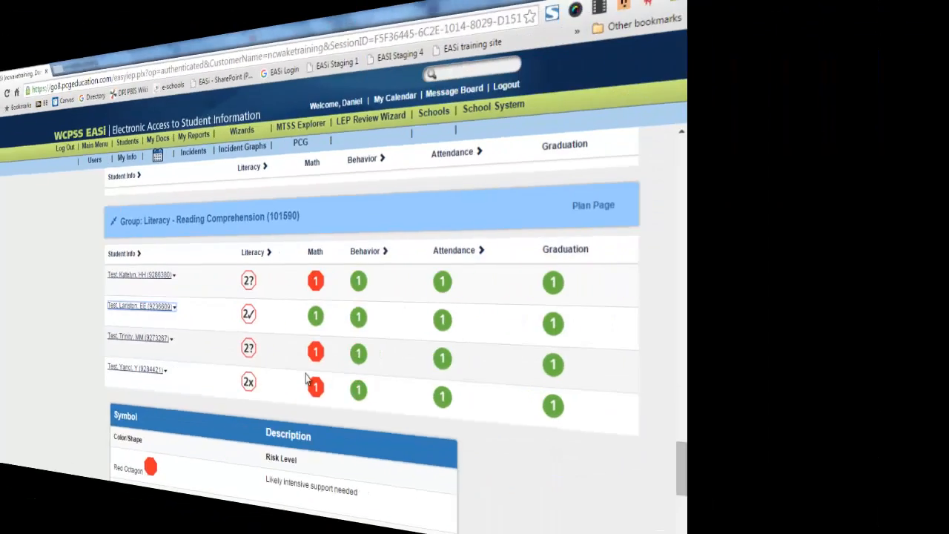